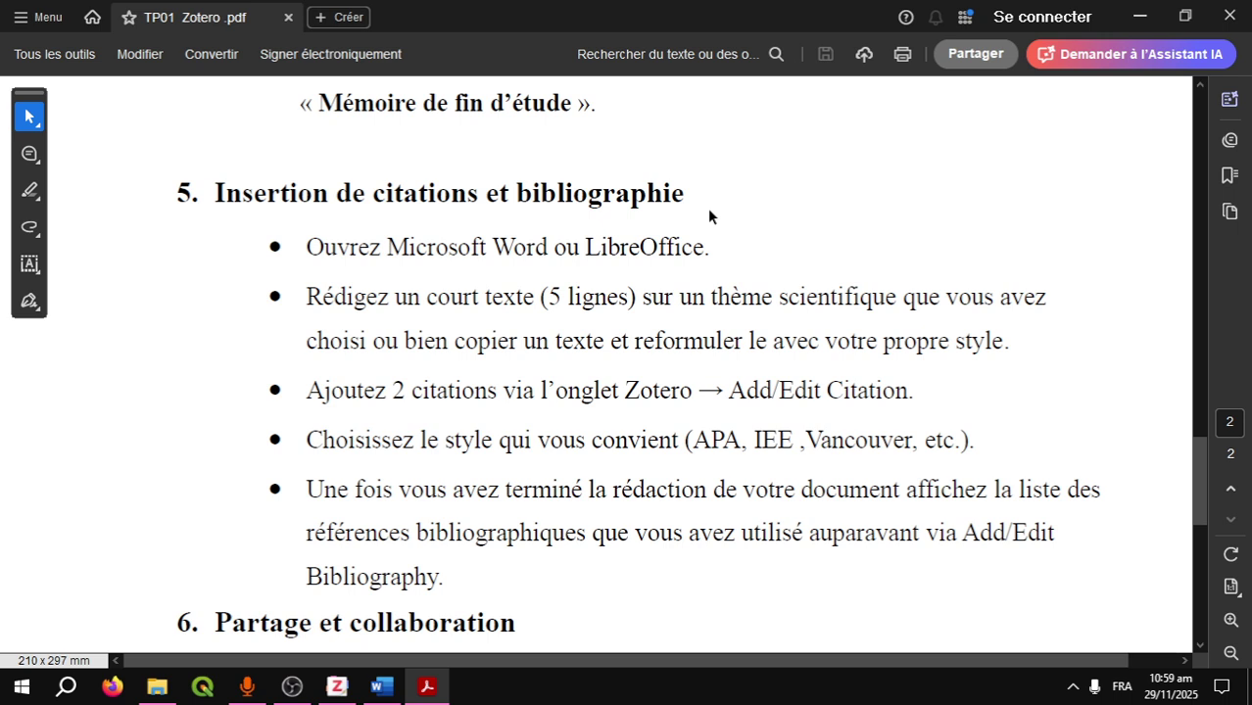
Read the section on inserting citations and a bibliography in the TP01 Zotero PDF, then switch to Zotero to view the collection.
{"action": "scroll", "coordinate": [709, 209], "scroll_direction": "down", "scroll_amount": 3}
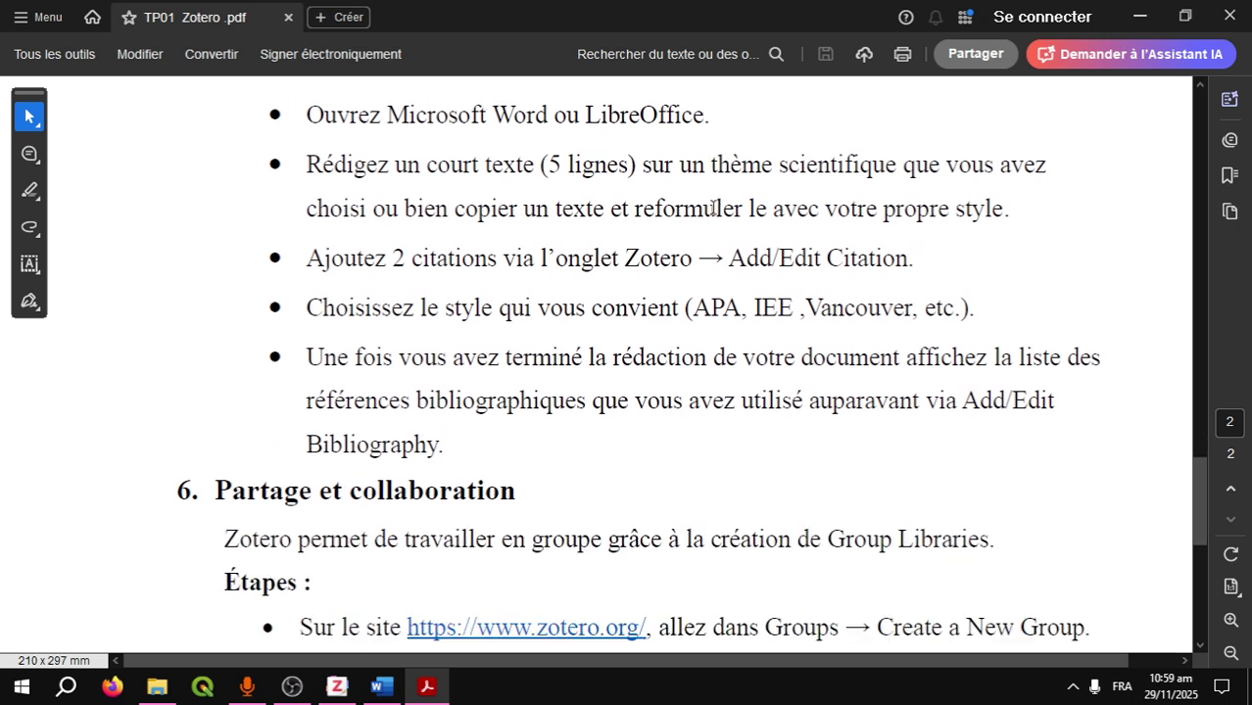
{"action": "scroll", "coordinate": [712, 208], "scroll_direction": "up", "scroll_amount": 1}
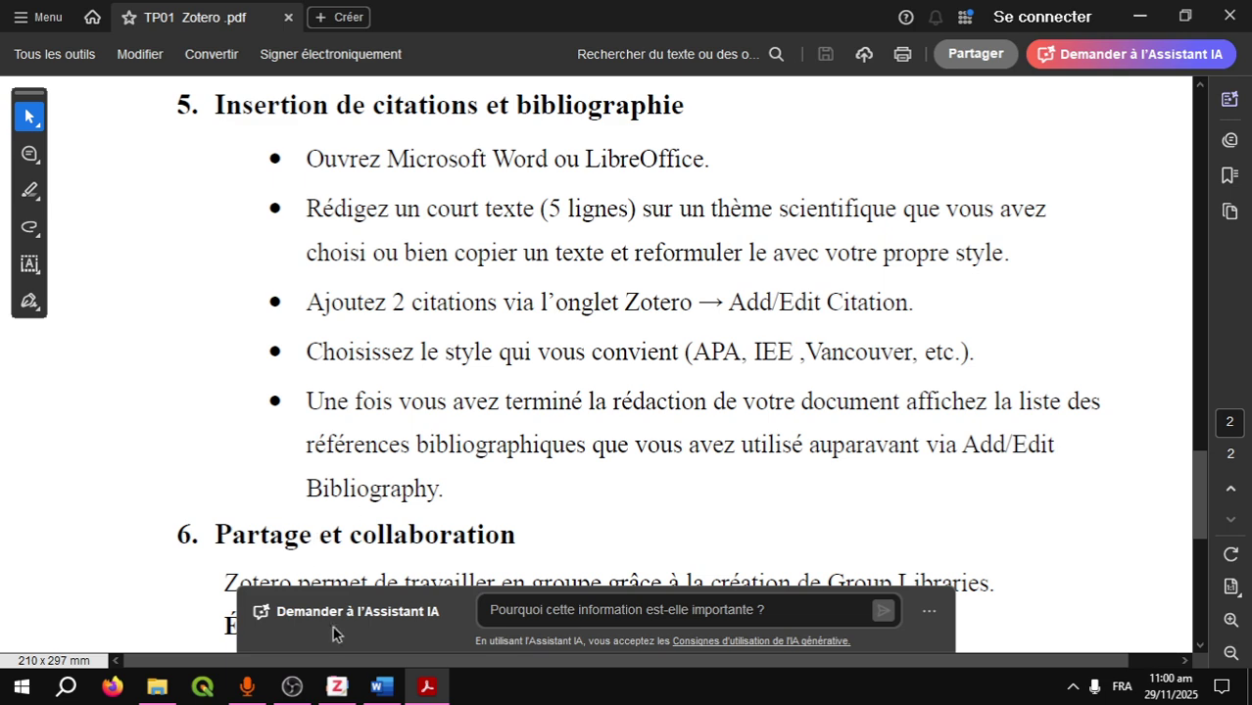
{"action": "left_click", "coordinate": [338, 690]}
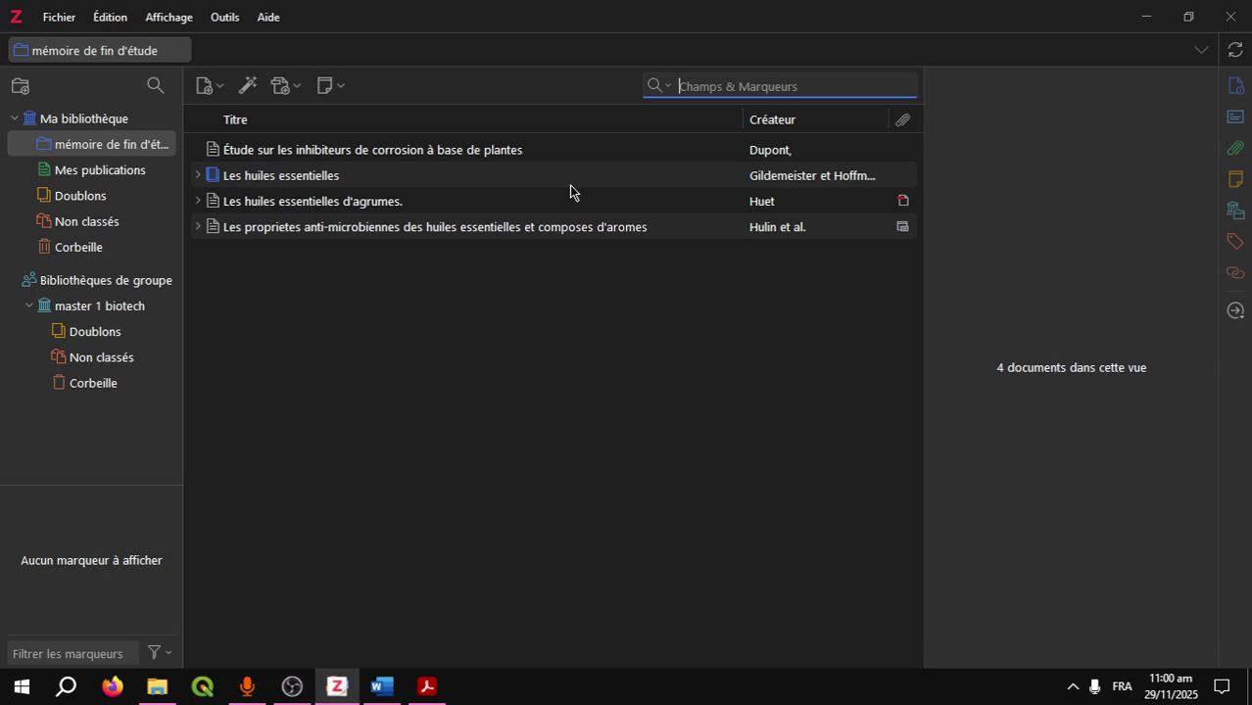
Switch to Word and create a new blank document.
{"action": "left_click", "coordinate": [381, 687]}
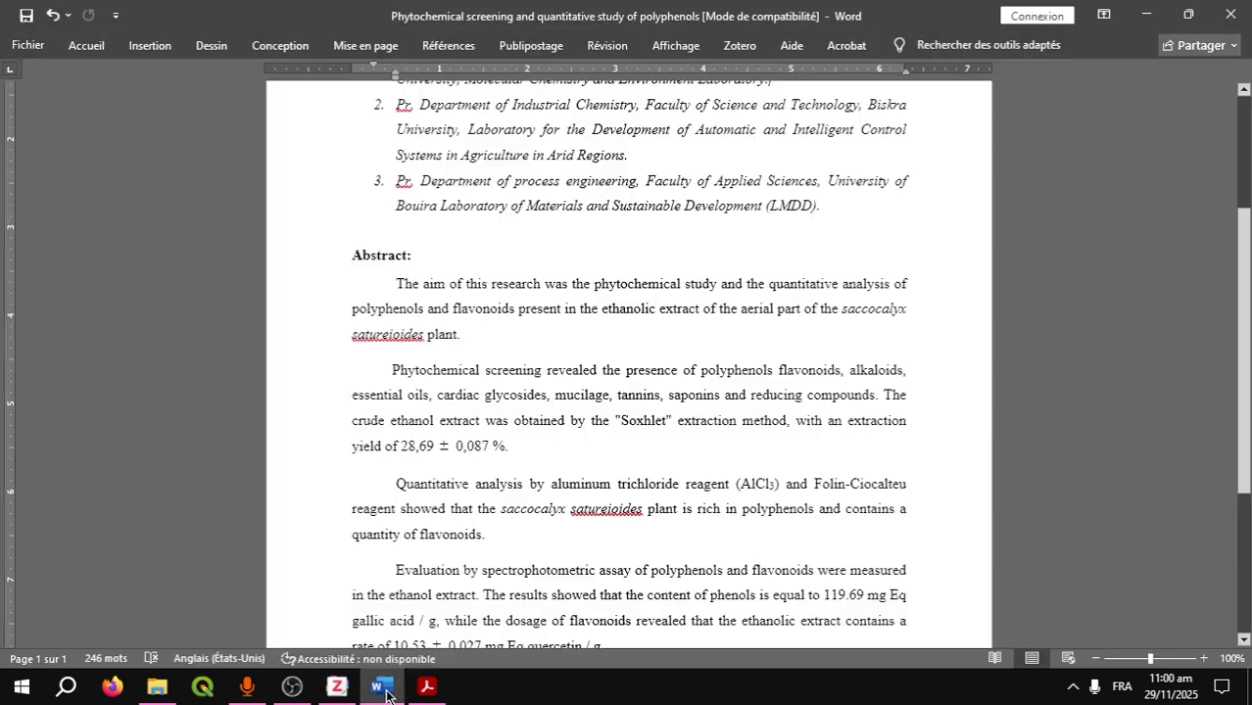
{"action": "left_click", "coordinate": [28, 45]}
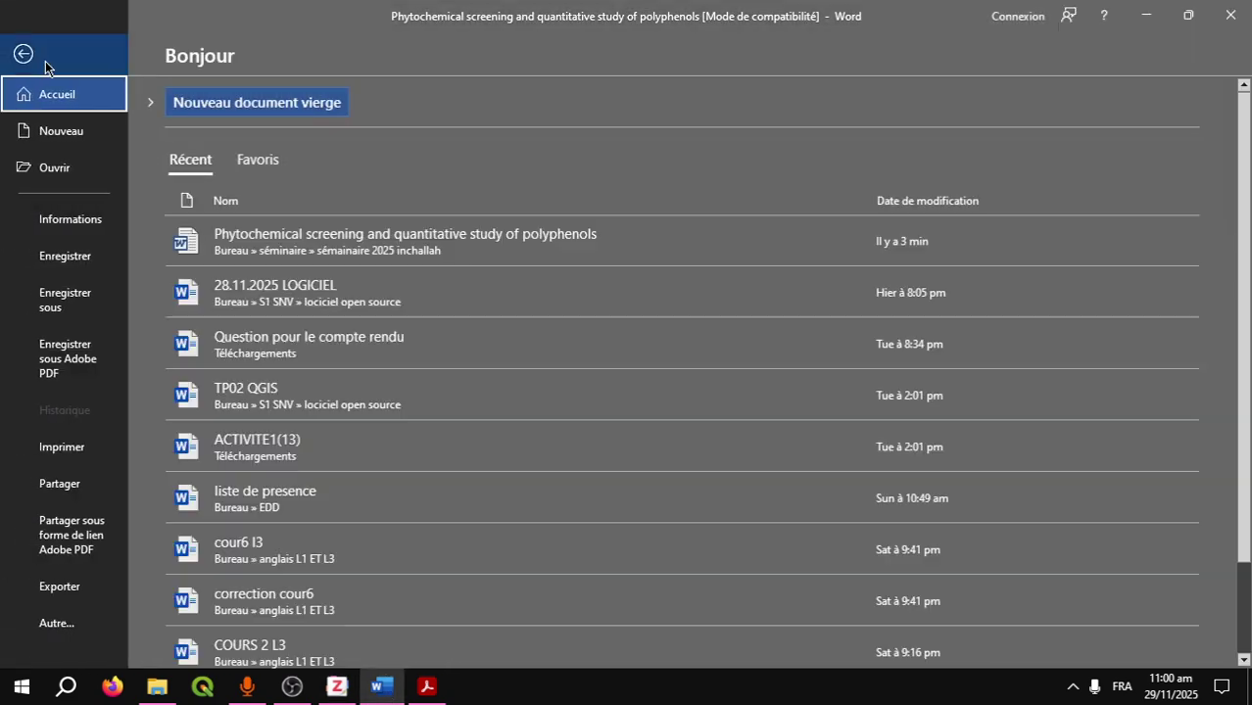
{"action": "left_click", "coordinate": [188, 109]}
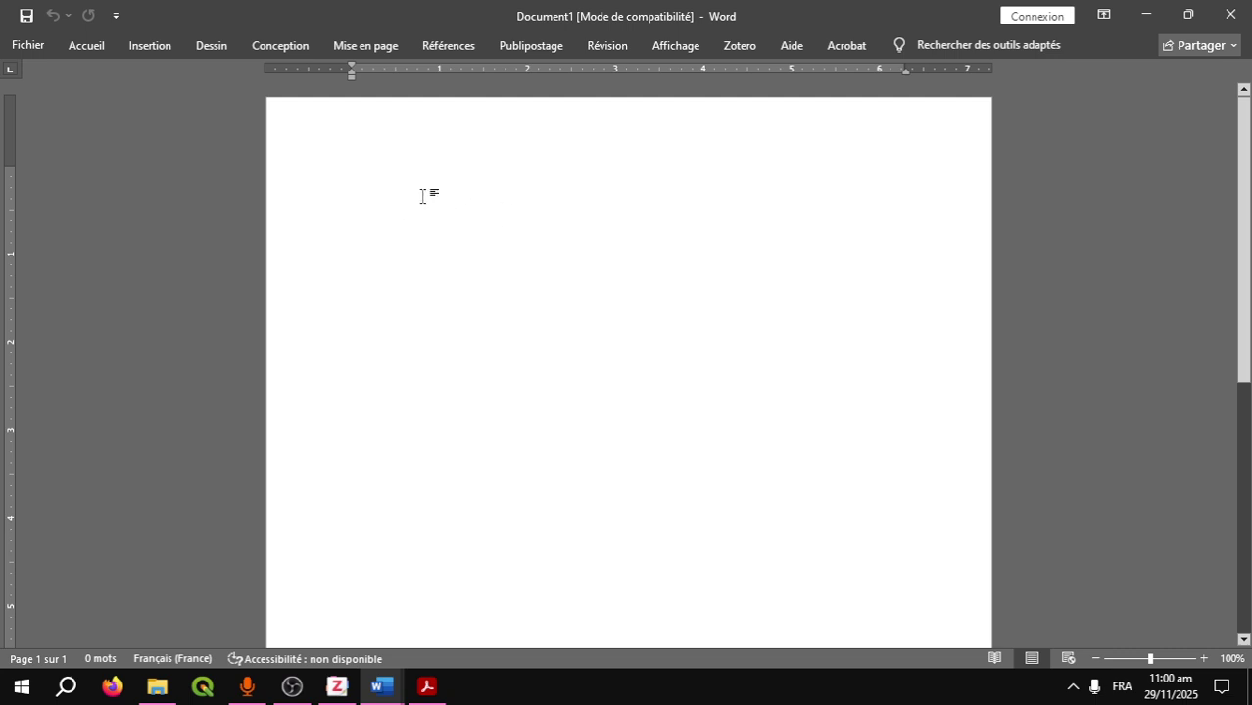
{"action": "type", "text": "M"}
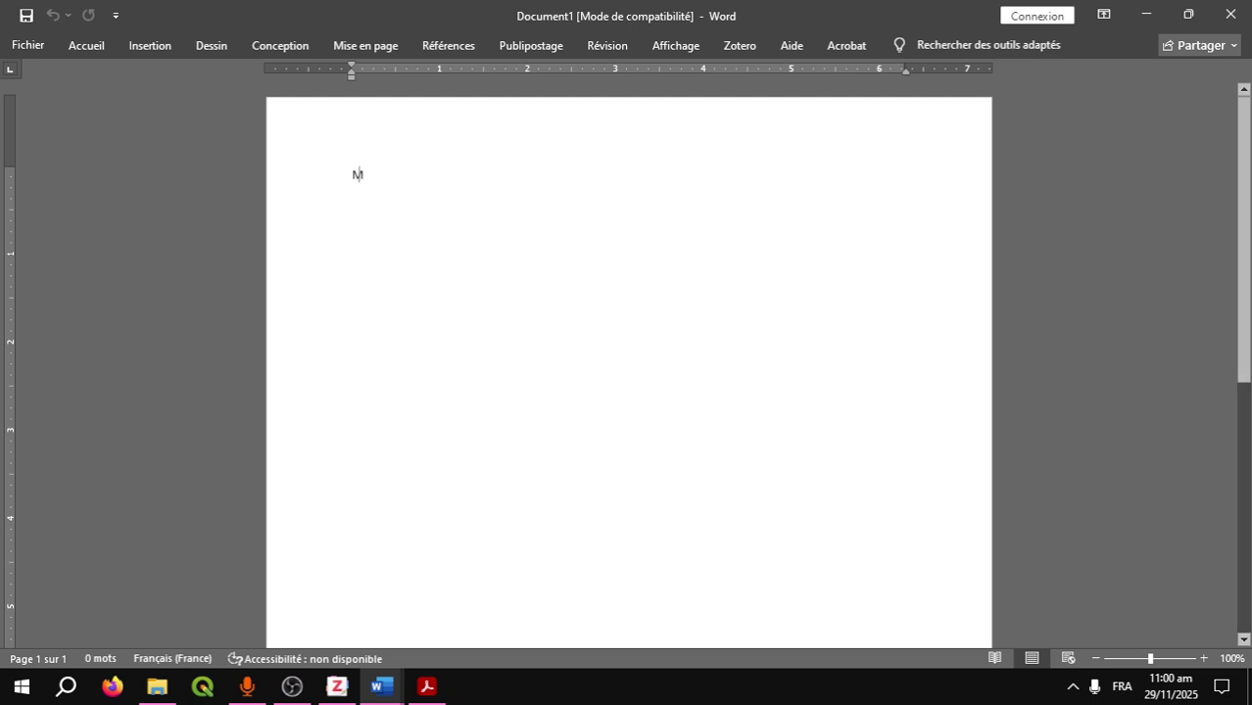
{"action": "type", "text": "ON M2MOIRE D"}
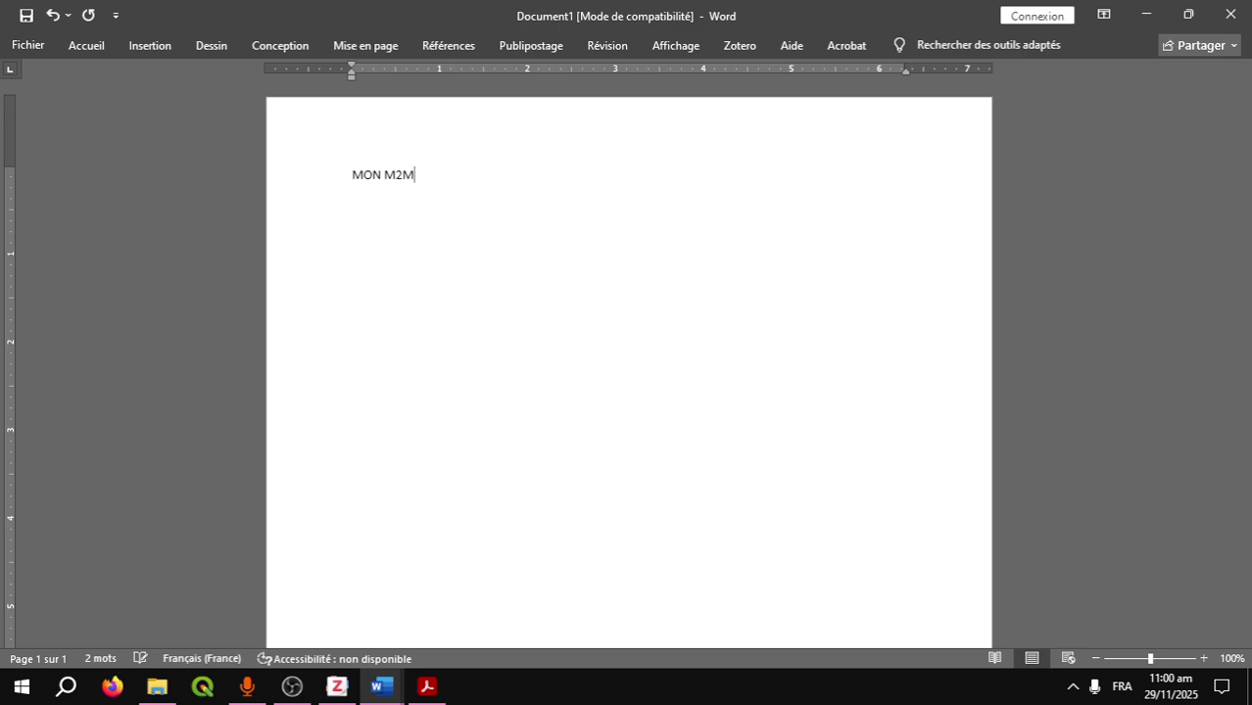
{"action": "key", "text": "BackSpace"}
{"action": "key", "text": "BackSpace"}
{"action": "key", "text": "BackSpace"}
{"action": "key", "text": "BackSpace"}
{"action": "key", "text": "BackSpace"}
{"action": "key", "text": "BackSpace"}
{"action": "key", "text": "BackSpace"}
{"action": "key", "text": "BackSpace"}
{"action": "key", "text": "BackSpace"}
{"action": "key", "text": "BackSpace"}
{"action": "key", "text": "BackSpace"}
{"action": "key", "text": "BackSpace"}
{"action": "key", "text": "BackSpace"}
Write "Mon mémoire de fin d'étude" as the first line of the blank document and start a new line.
{"action": "type", "text": "mo"}
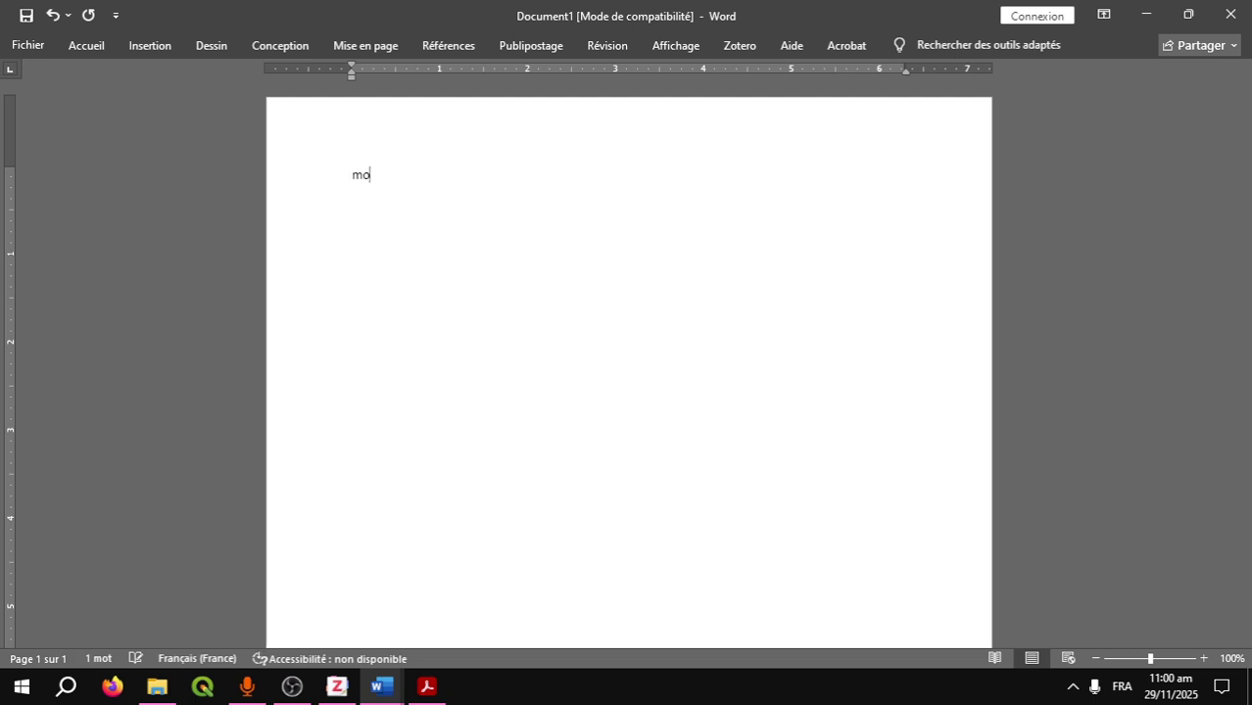
{"action": "type", "text": "n mémoire de fin "}
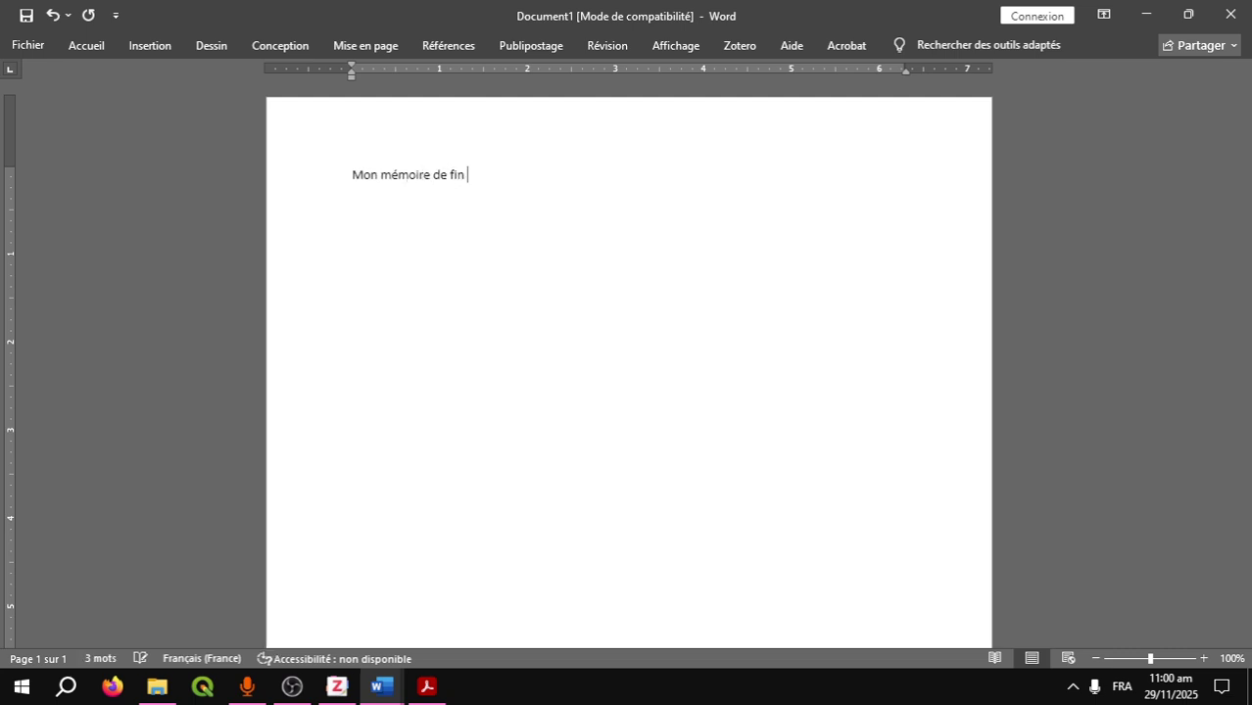
{"action": "type", "text": "d'étude"}
{"action": "key", "text": "Return"}
Switch to the document "Phytochemical screening and quantitative study of polyphenols" and examine the first two Abstract paragraphs as passages to cite.
{"action": "mouse_move", "coordinate": [373, 700]}
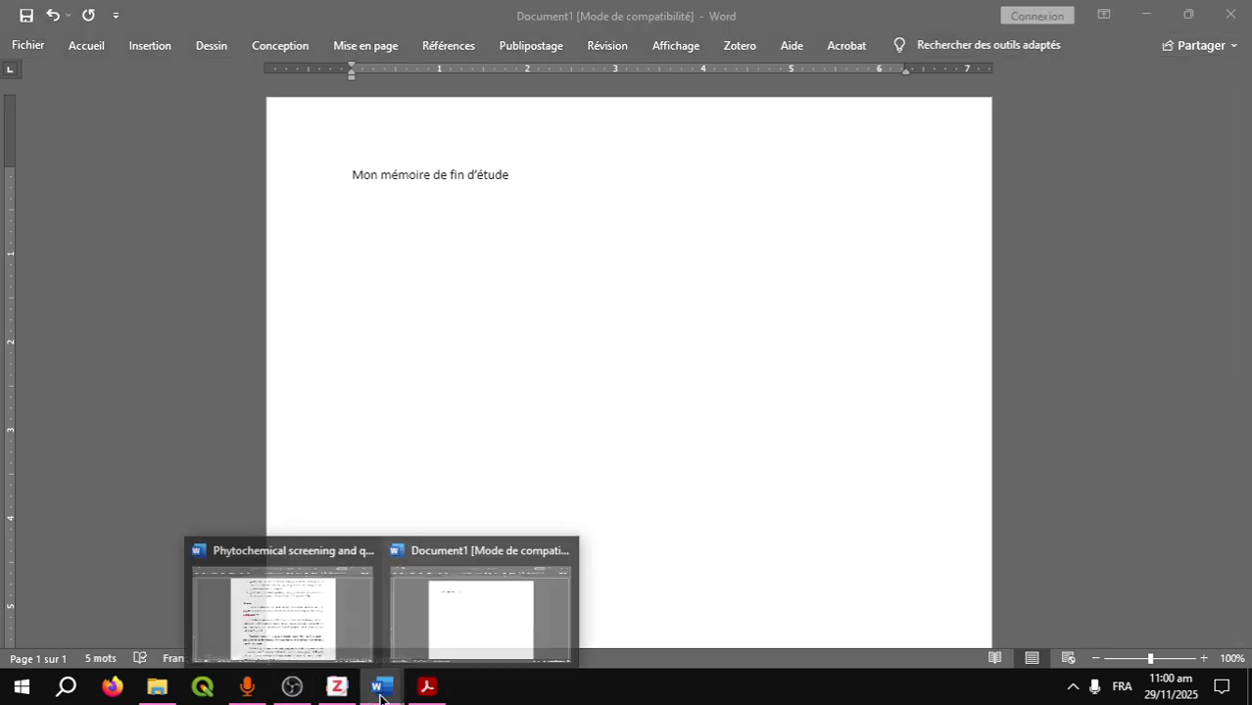
{"action": "left_click", "coordinate": [267, 632]}
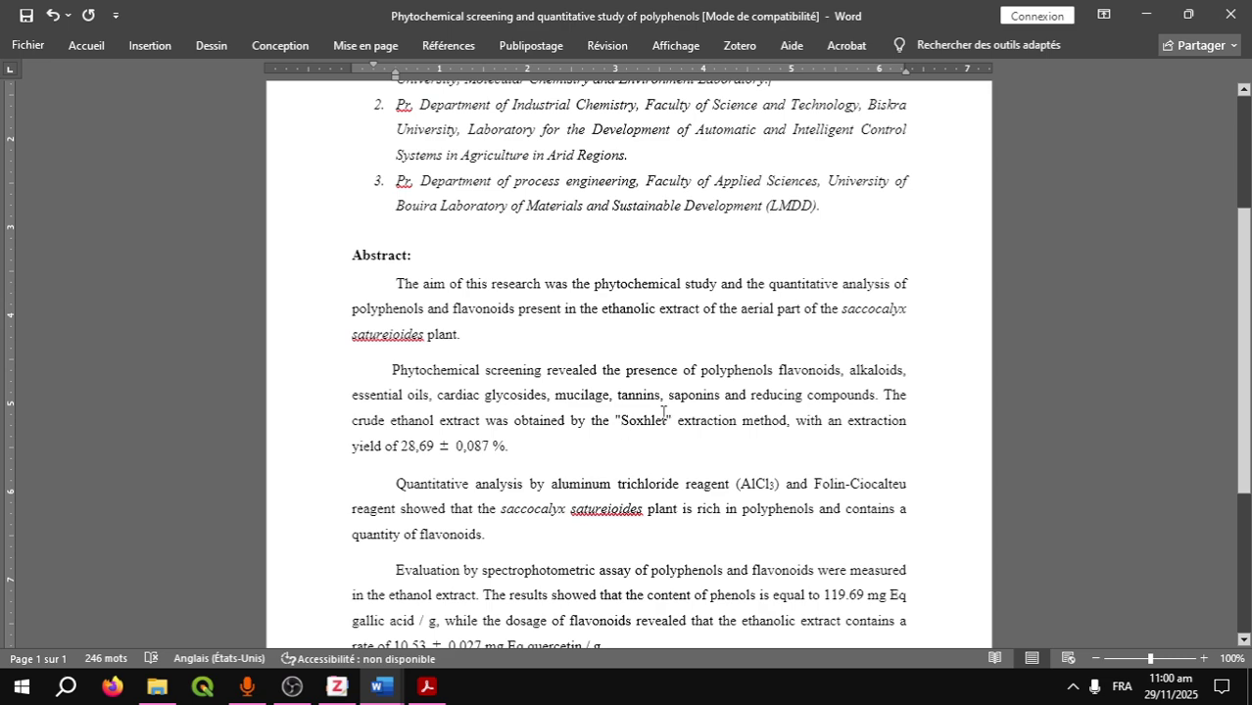
{"action": "scroll", "coordinate": [616, 159], "scroll_direction": "down", "scroll_amount": 3}
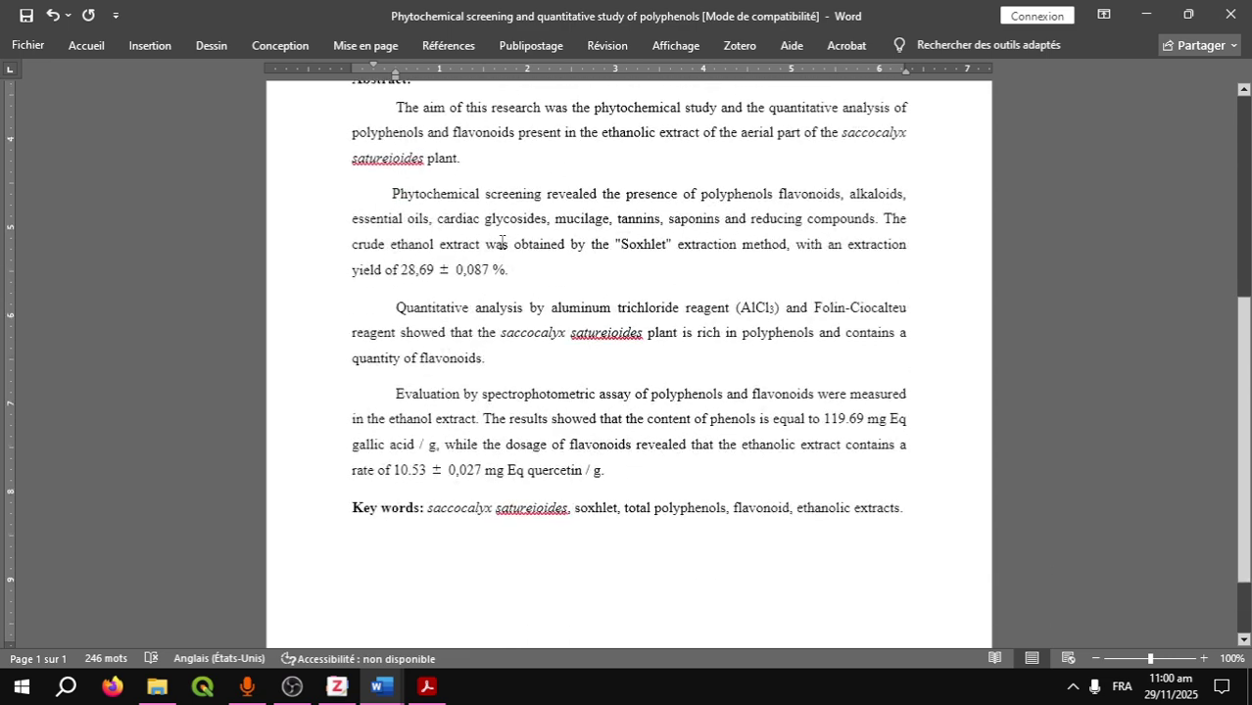
{"action": "scroll", "coordinate": [502, 243], "scroll_direction": "up", "scroll_amount": 1}
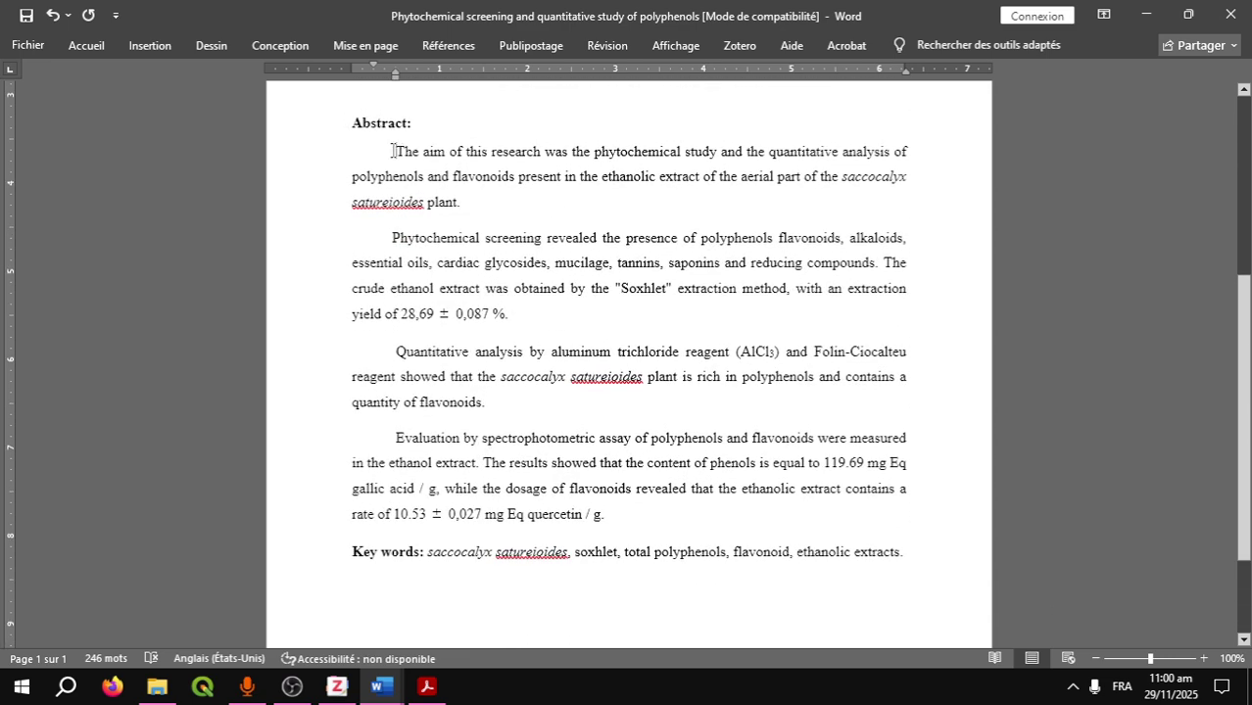
{"action": "left_click_drag", "start_coordinate": [397, 151], "coordinate": [525, 219]}
{"action": "left_click", "coordinate": [525, 221]}
{"action": "left_click_drag", "start_coordinate": [380, 241], "coordinate": [524, 292]}
{"action": "left_click", "coordinate": [523, 333]}
{"action": "left_click_drag", "start_coordinate": [395, 152], "coordinate": [468, 199]}
Start a Zotero citation after "plant" in the first Abstract paragraph, choosing the American Psychological Association (APA) 7th edition style.
{"action": "left_click", "coordinate": [504, 229]}
{"action": "left_click", "coordinate": [745, 47]}
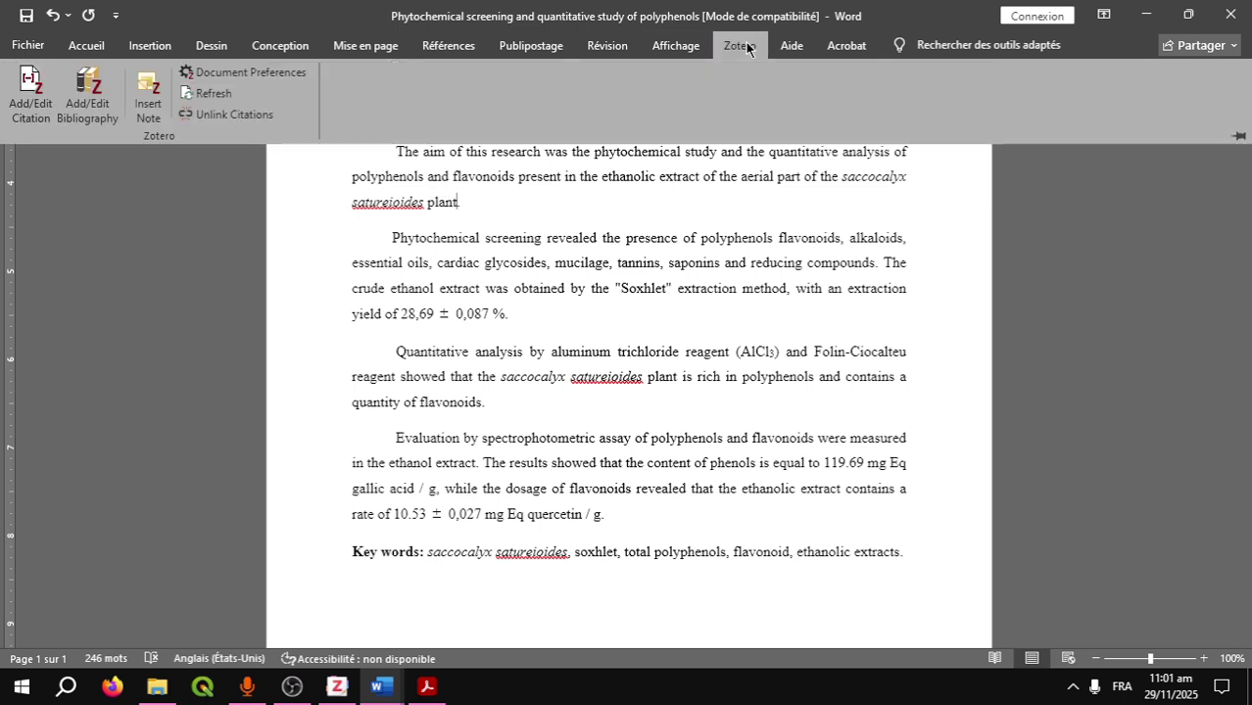
{"action": "left_click", "coordinate": [39, 106]}
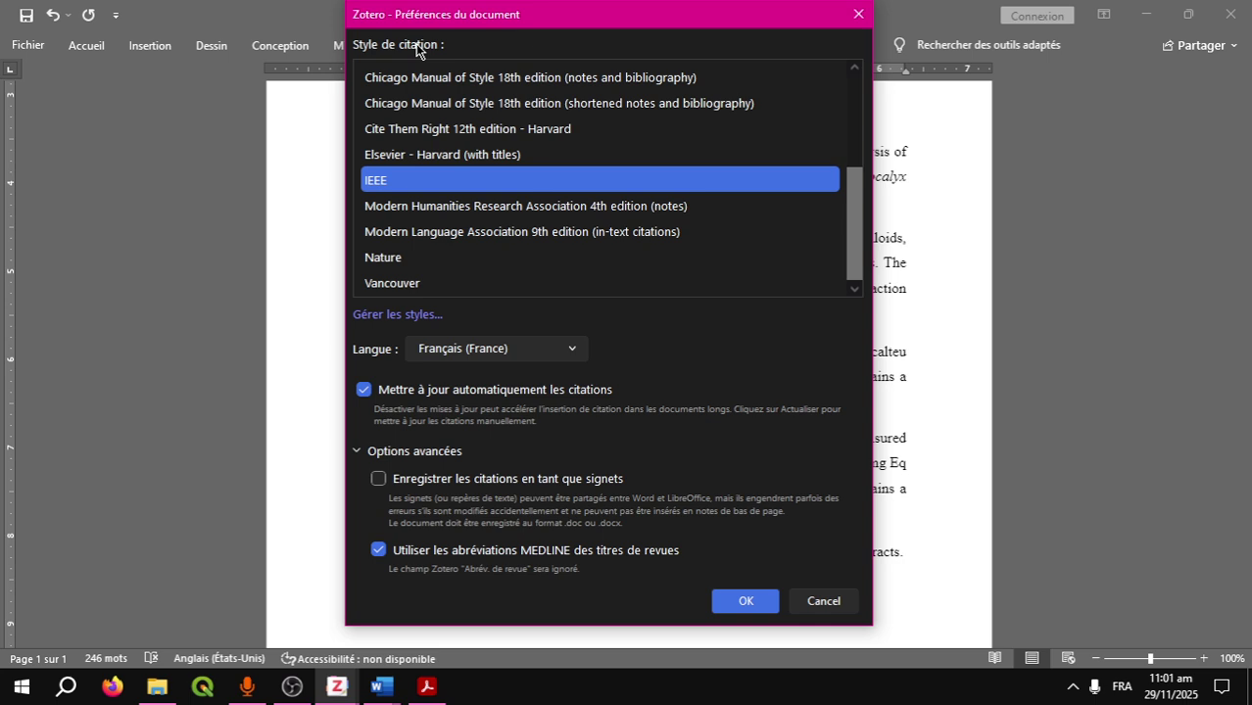
{"action": "scroll", "coordinate": [543, 165], "scroll_direction": "up", "scroll_amount": 3}
{"action": "scroll", "coordinate": [542, 164], "scroll_direction": "down", "scroll_amount": 3}
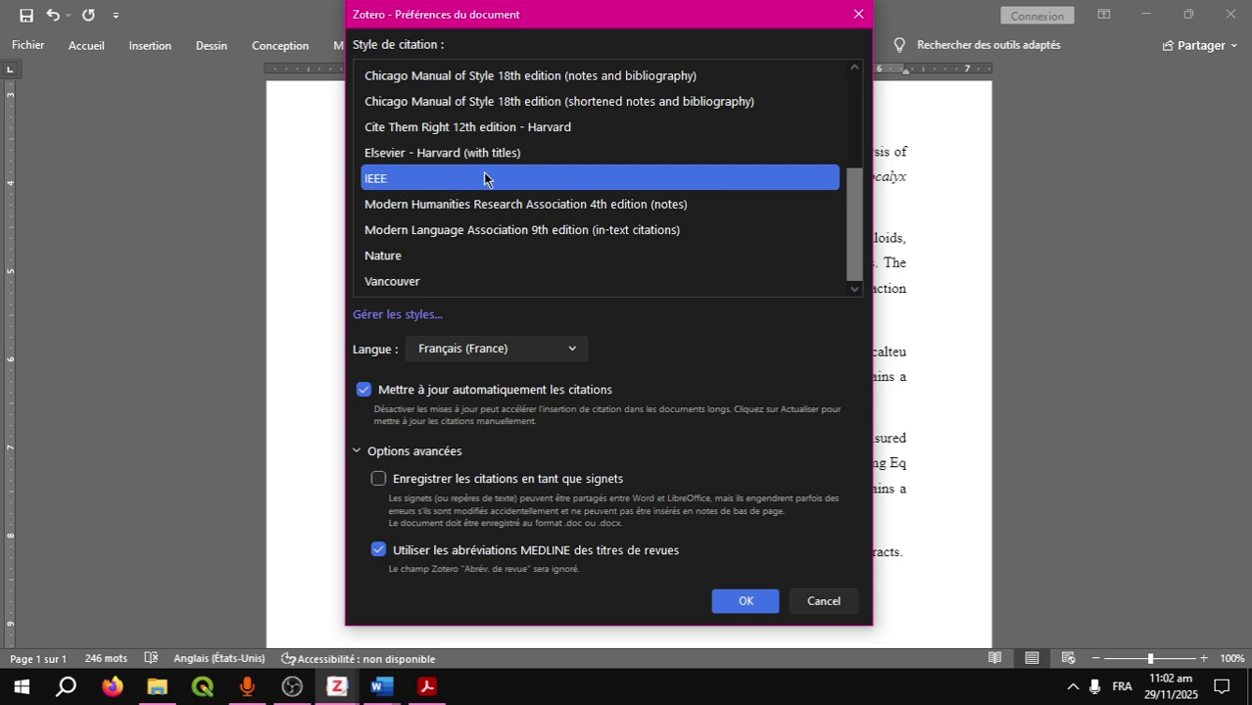
{"action": "scroll", "coordinate": [485, 172], "scroll_direction": "up", "scroll_amount": 3}
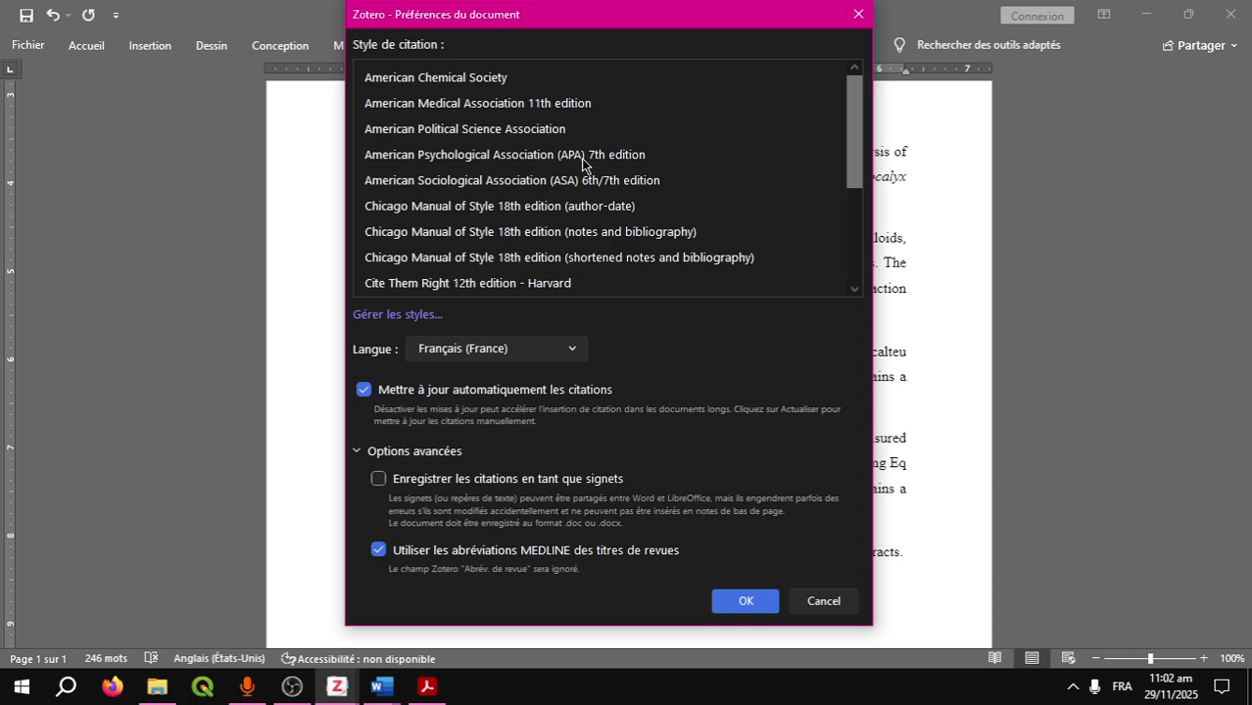
{"action": "left_click", "coordinate": [582, 162]}
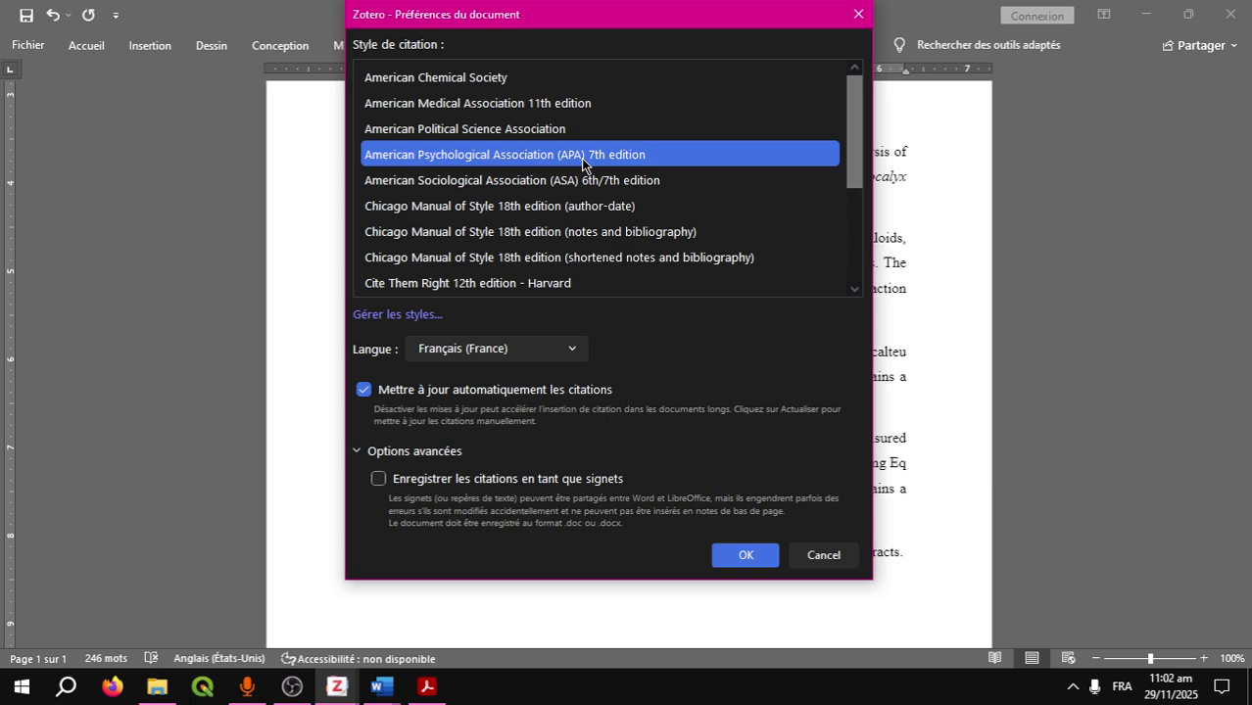
{"action": "left_click", "coordinate": [747, 555]}
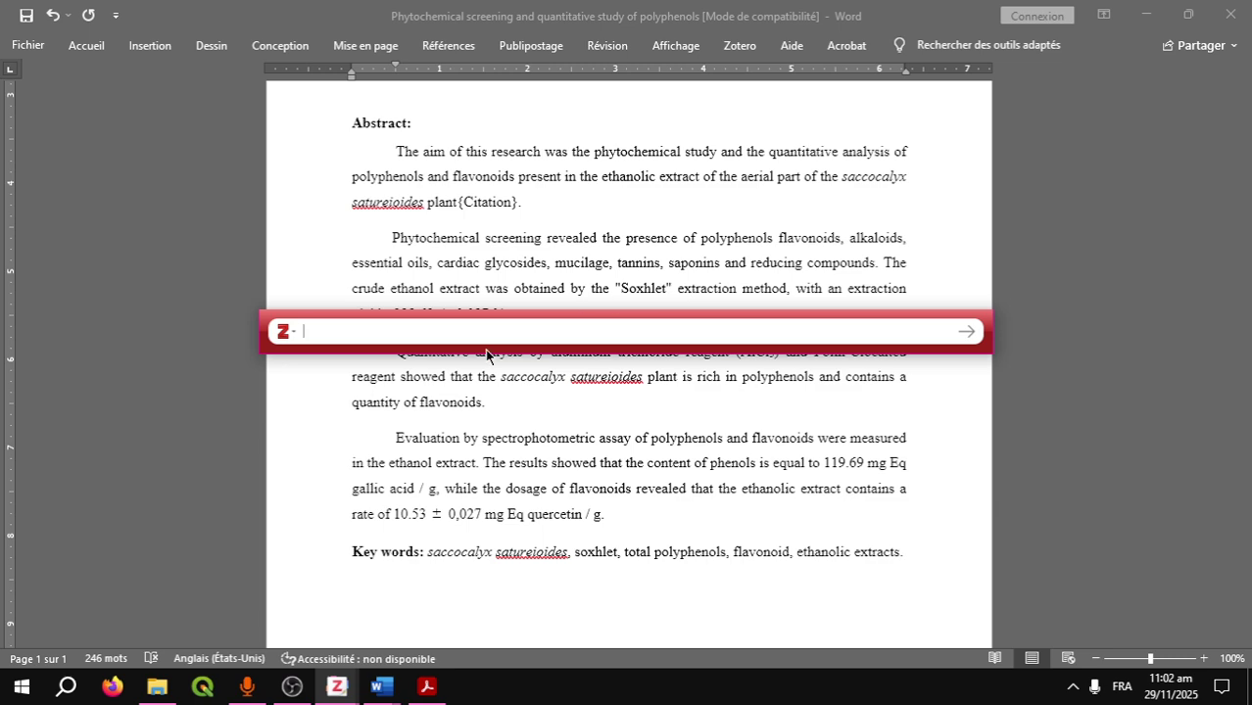
Using the classic view, cite "Étude sur les inhibiteurs de corrosion à base de plantes" in the first Abstract paragraph.
{"action": "left_click", "coordinate": [299, 338]}
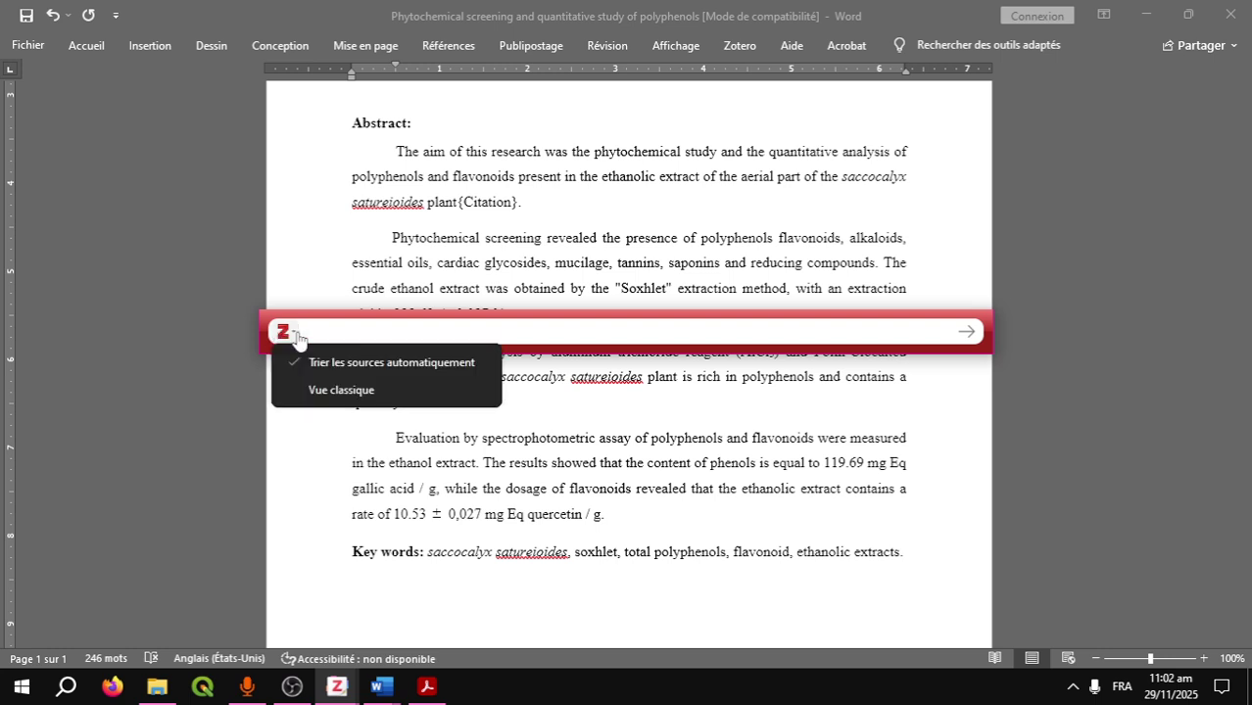
{"action": "left_click", "coordinate": [310, 390]}
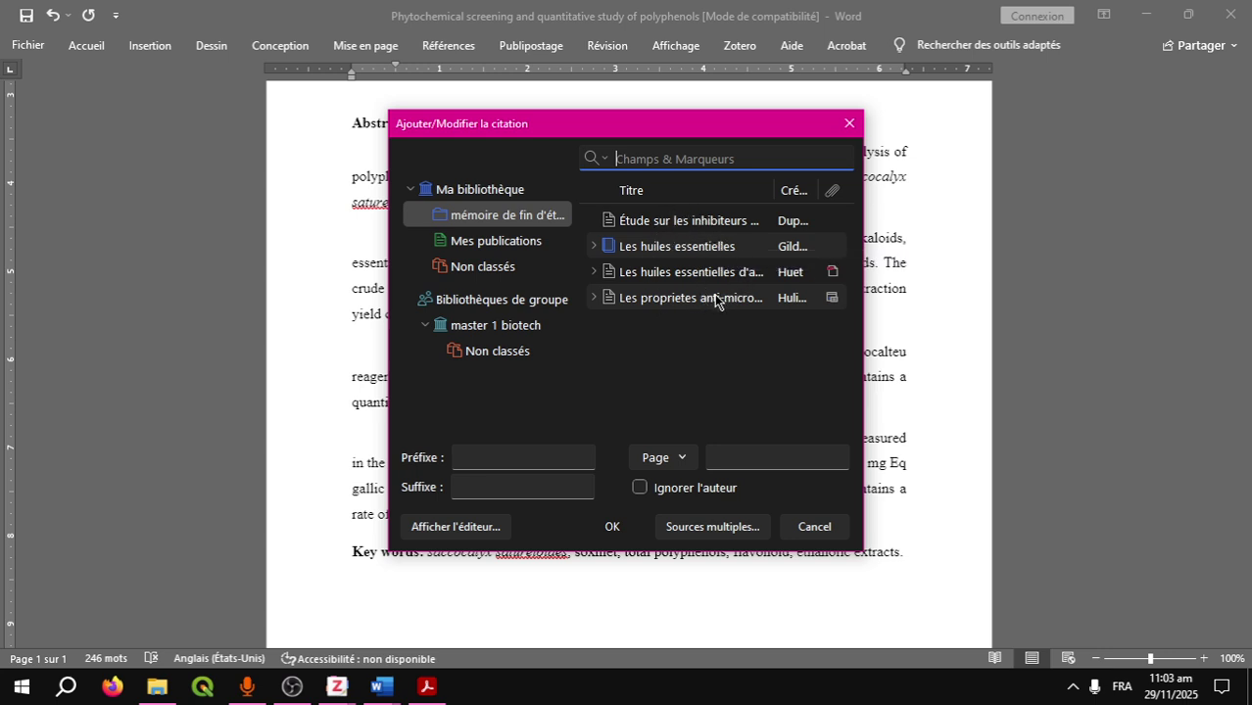
{"action": "left_click", "coordinate": [703, 225]}
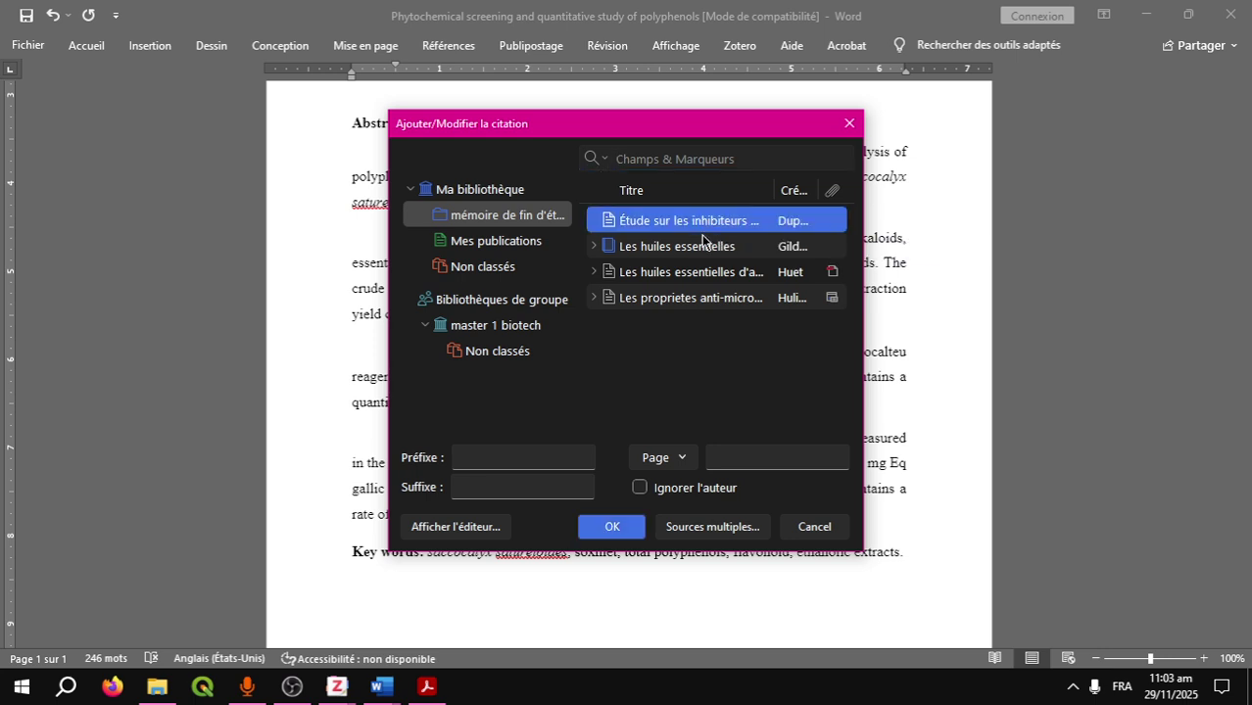
{"action": "left_click", "coordinate": [612, 535]}
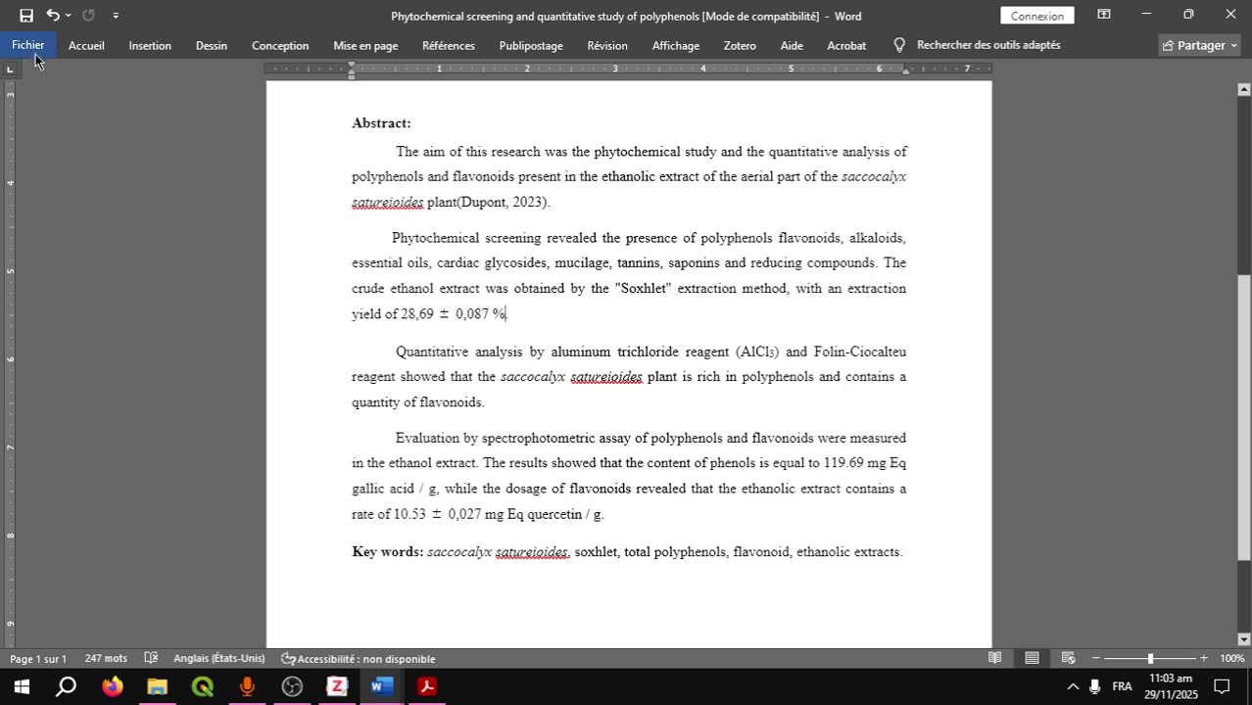
Insert a Zotero citation of the book "Les huiles essentielles" after the extraction yield at the end of the second Abstract paragraph.
{"action": "left_click", "coordinate": [740, 46]}
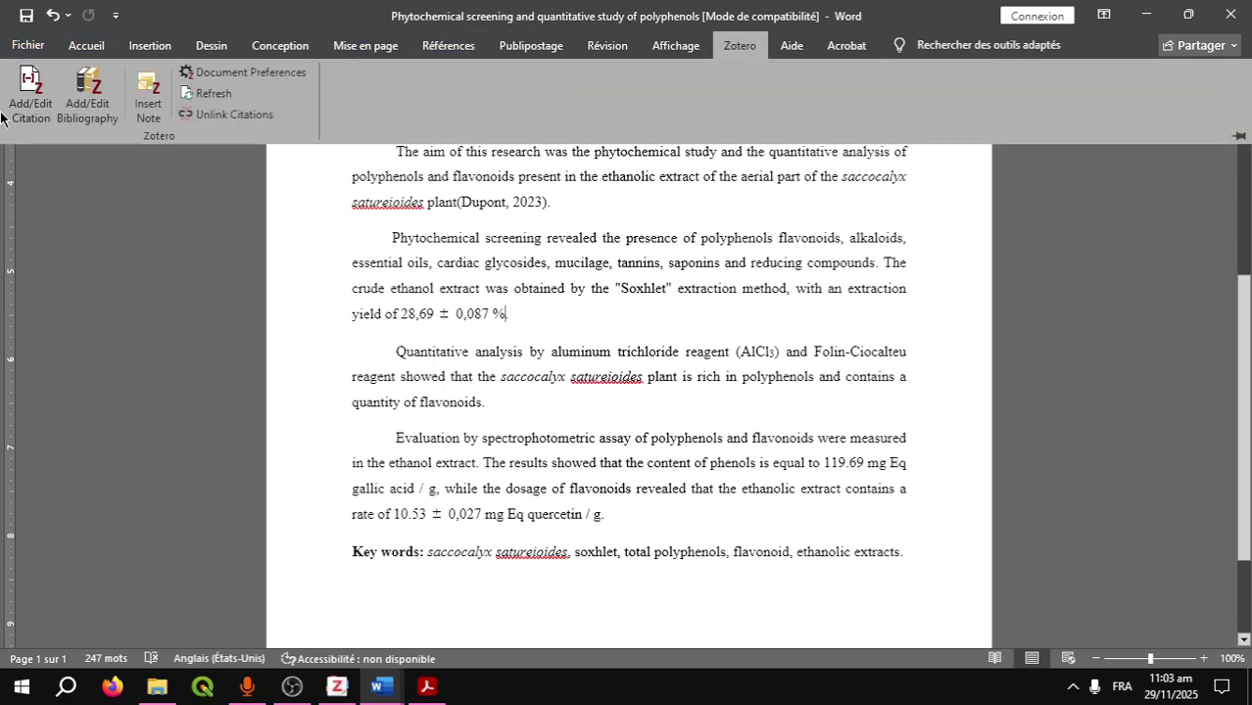
{"action": "left_click", "coordinate": [27, 106]}
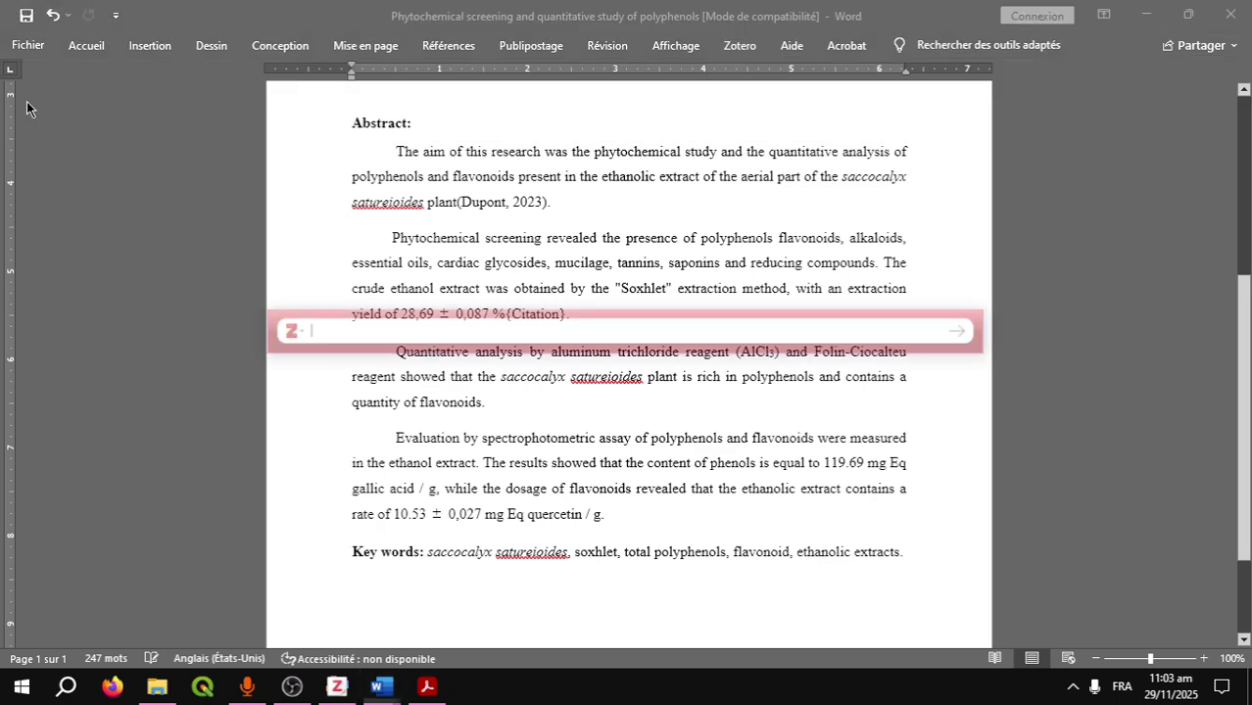
{"action": "left_click", "coordinate": [281, 331]}
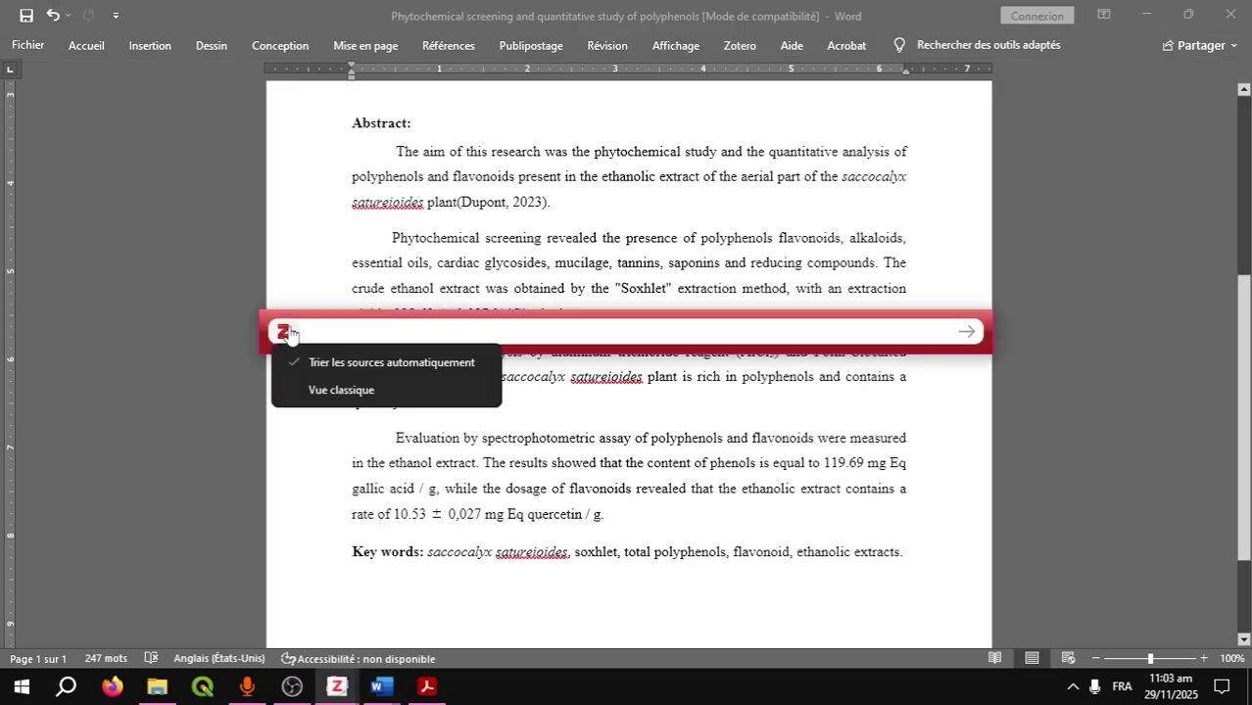
{"action": "left_click", "coordinate": [319, 394]}
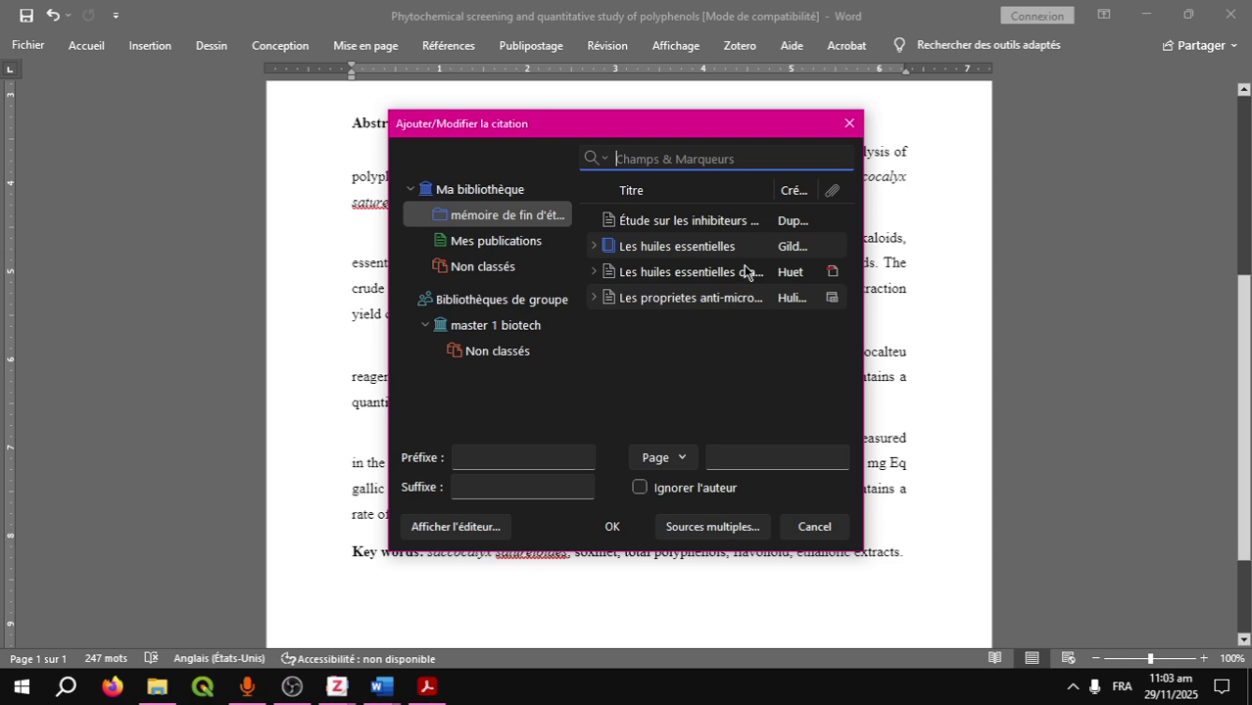
{"action": "left_click", "coordinate": [743, 253]}
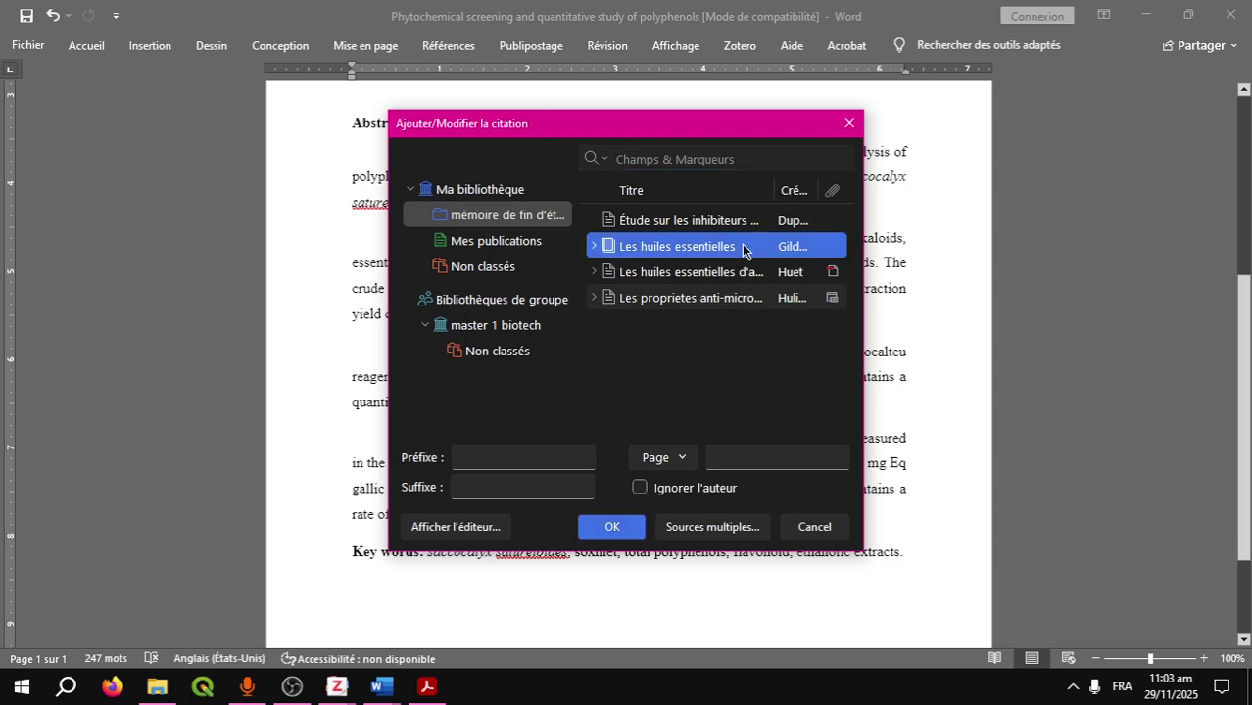
{"action": "left_click", "coordinate": [612, 528]}
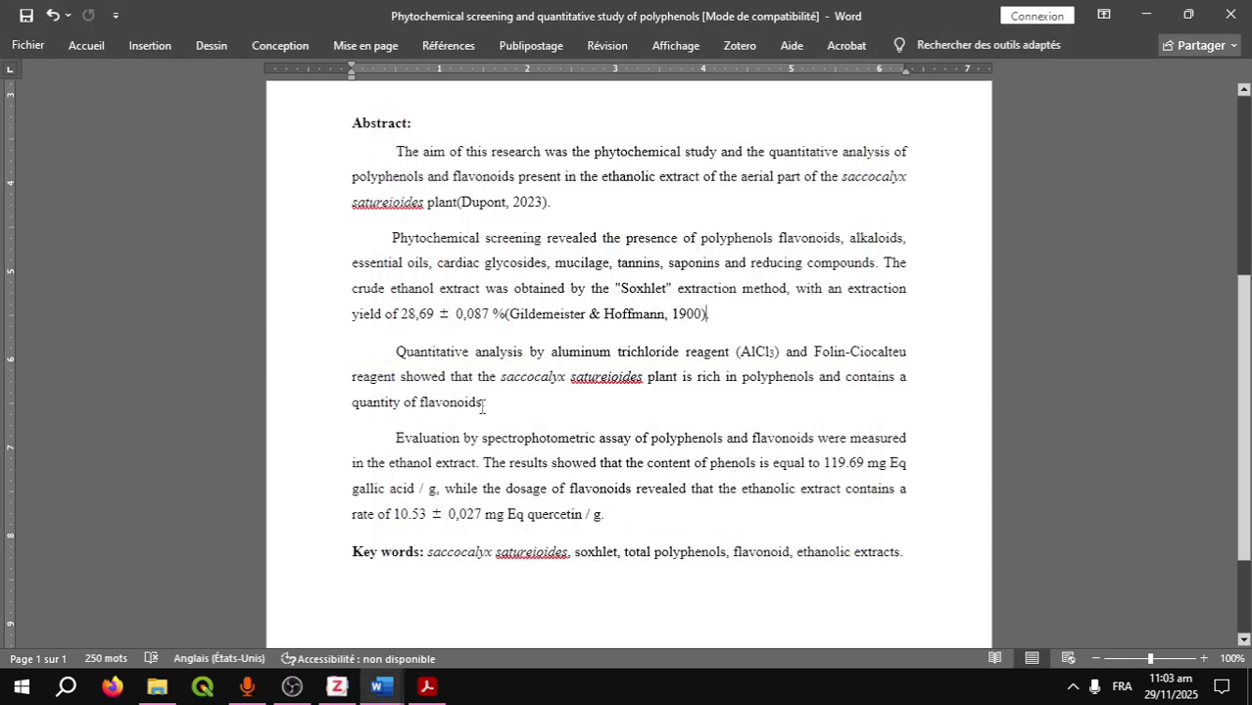
Insert a Zotero citation of "Les huiles essentielles d'agrumes" after "quantity of flavonoids" at the end of the third Abstract paragraph.
{"action": "left_click", "coordinate": [739, 45]}
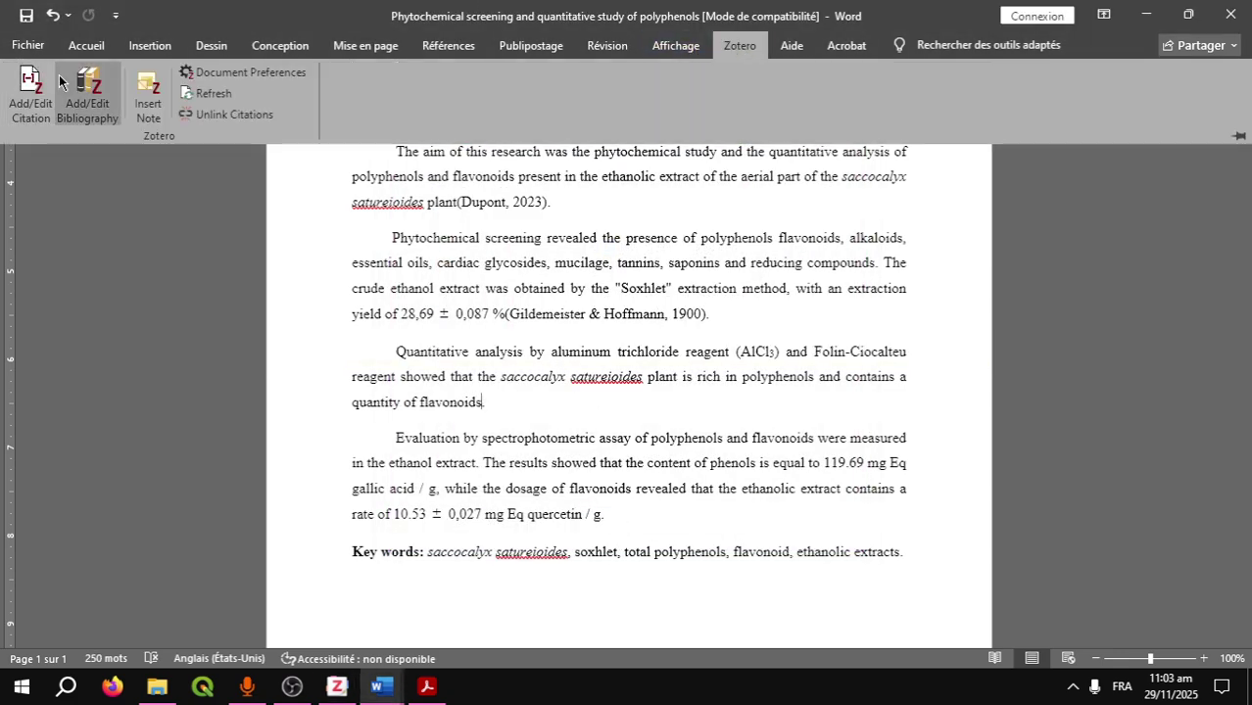
{"action": "left_click", "coordinate": [39, 111]}
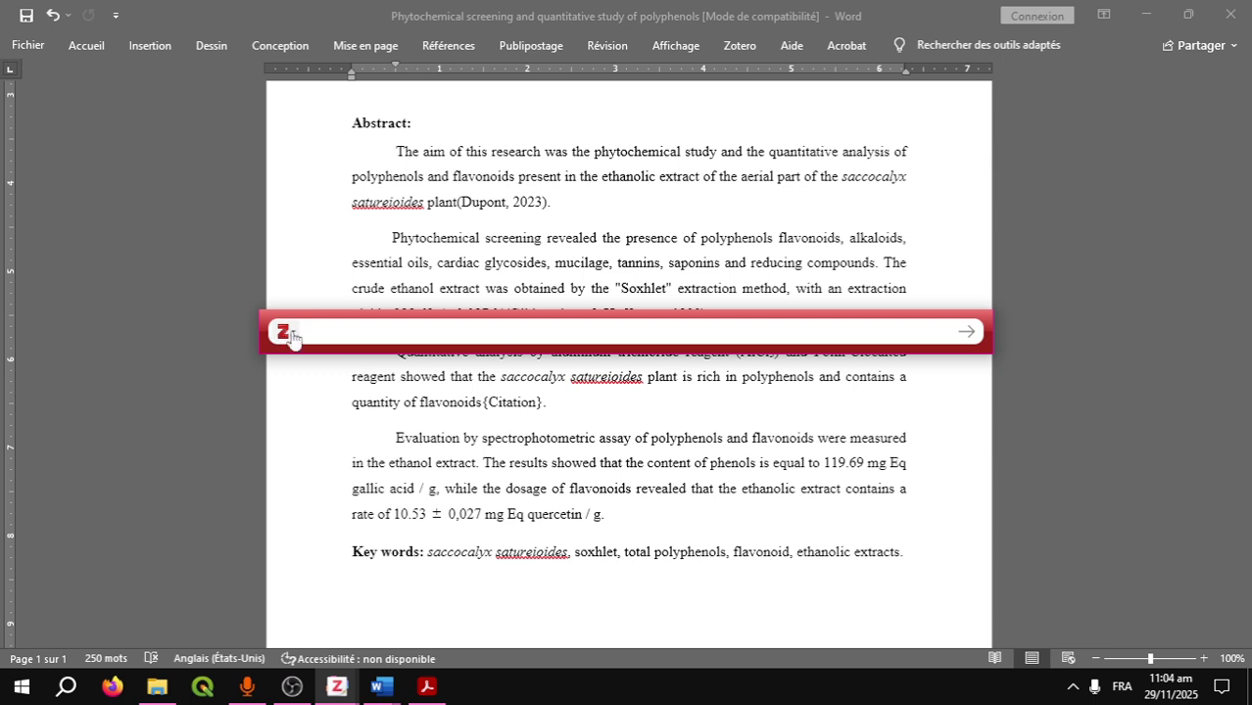
{"action": "left_click", "coordinate": [284, 335]}
{"action": "left_click", "coordinate": [309, 382]}
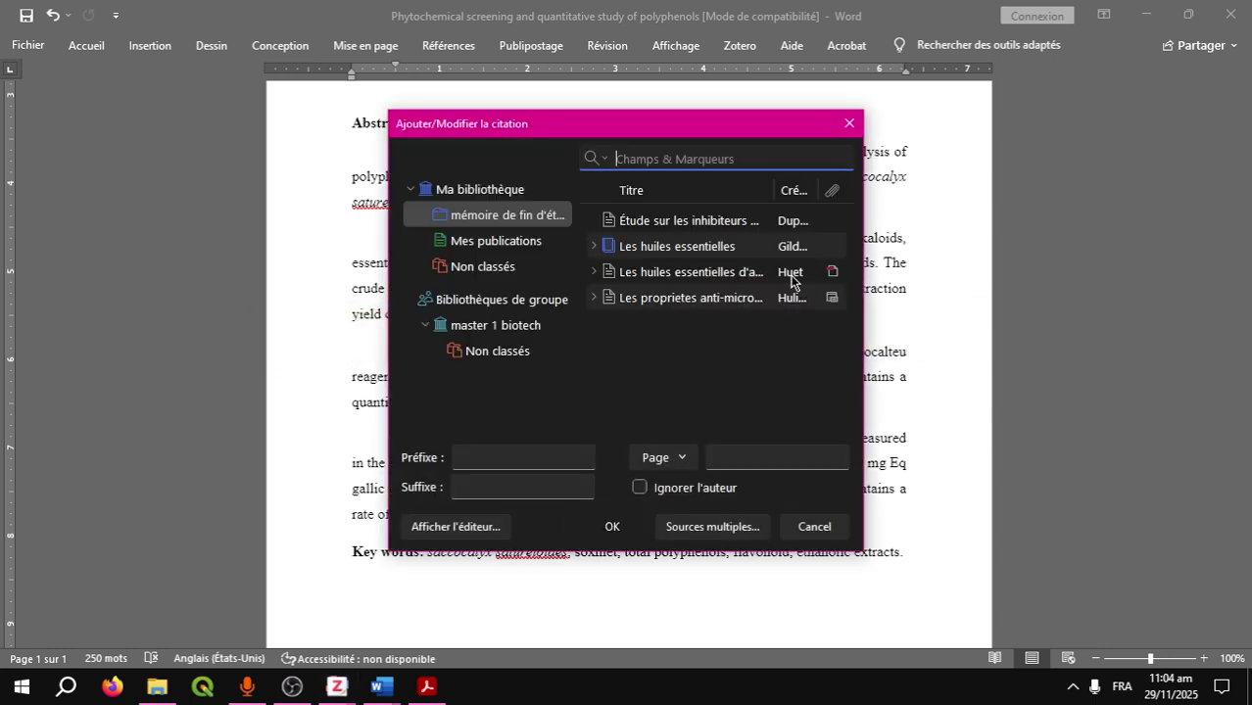
{"action": "left_click", "coordinate": [778, 274]}
{"action": "left_click", "coordinate": [623, 531]}
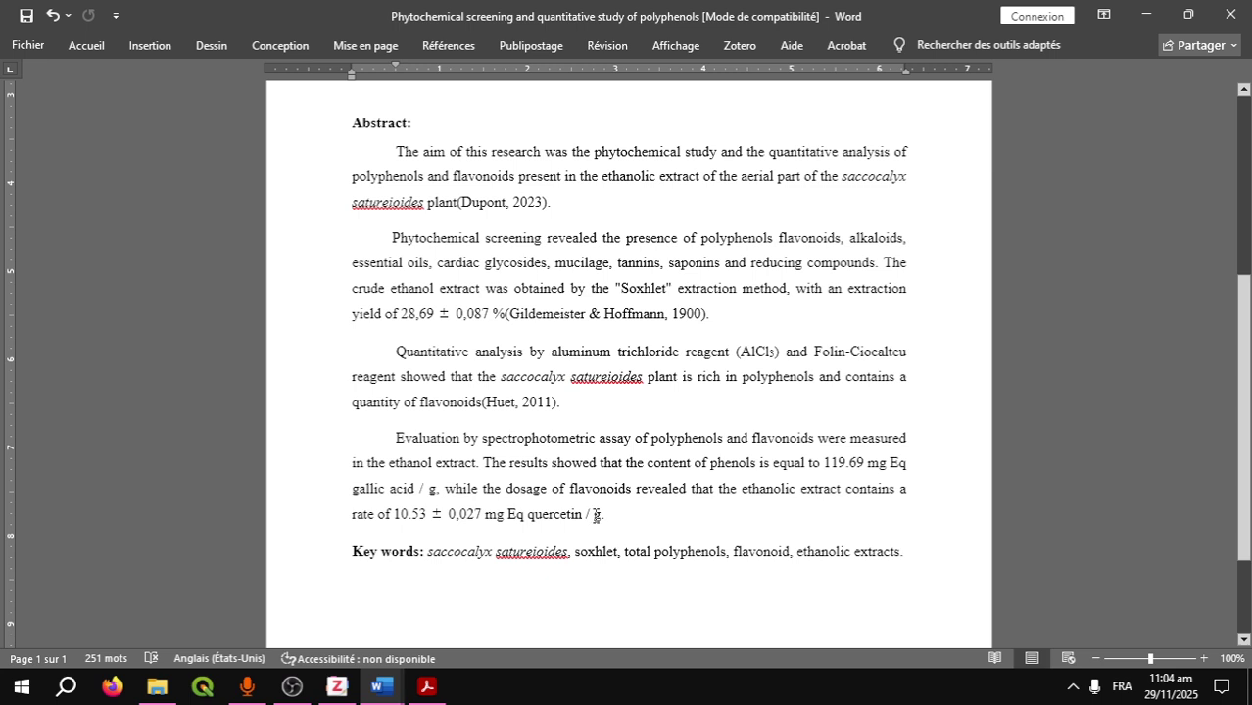
Insert a Zotero citation of "Les proprietes anti-microbiennes des huiles essentielles et composes d'aromes" after "quercetin / g" in the fourth Abstract paragraph.
{"action": "left_click", "coordinate": [739, 45]}
{"action": "left_click", "coordinate": [32, 90]}
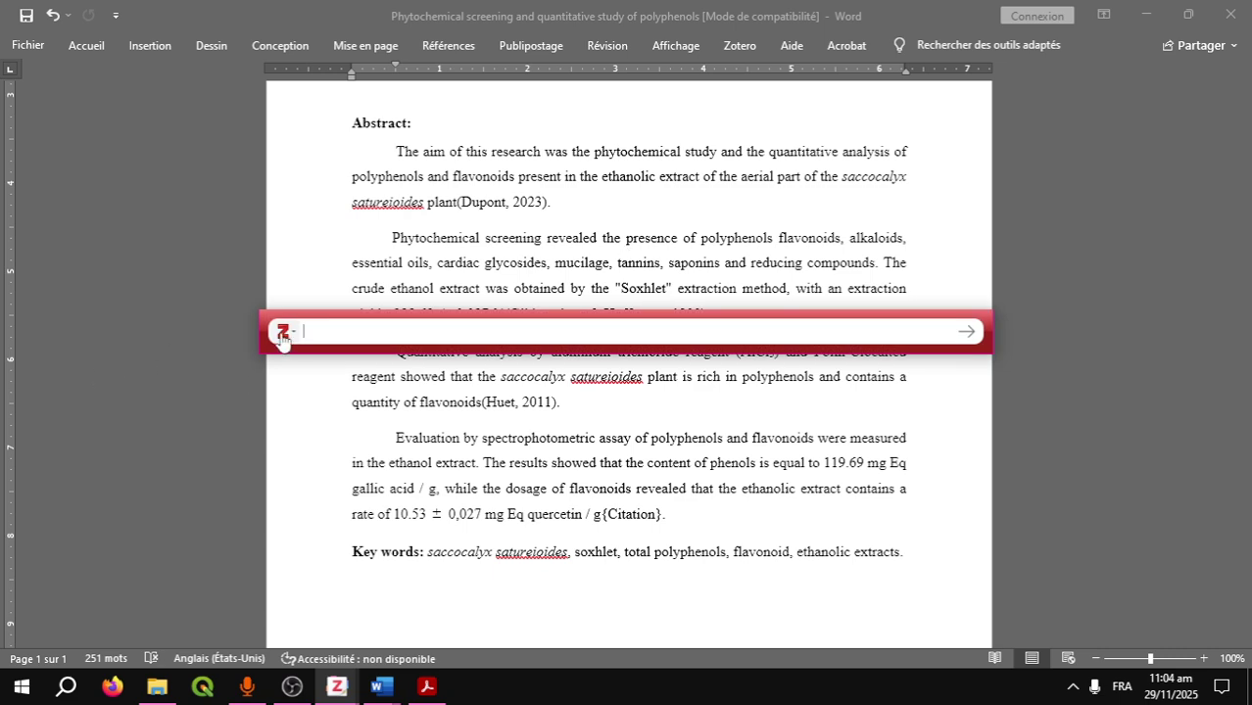
{"action": "left_click", "coordinate": [281, 331]}
{"action": "left_click", "coordinate": [310, 392]}
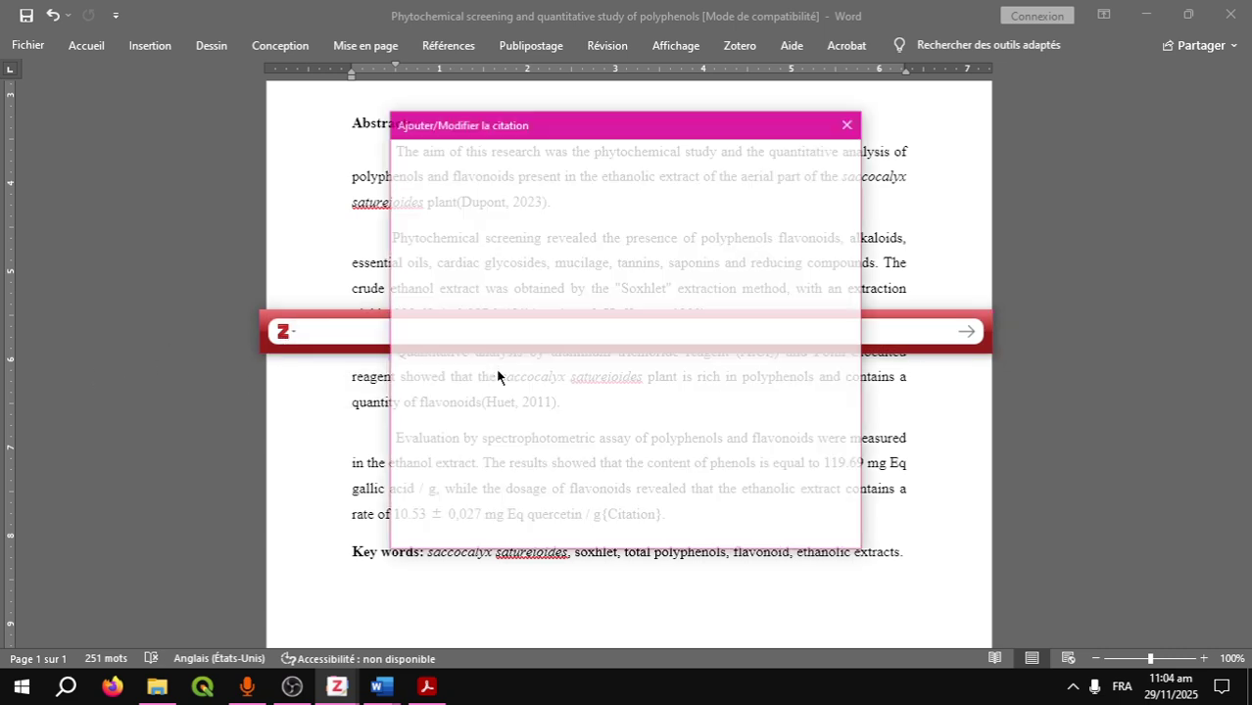
{"action": "left_click", "coordinate": [697, 298]}
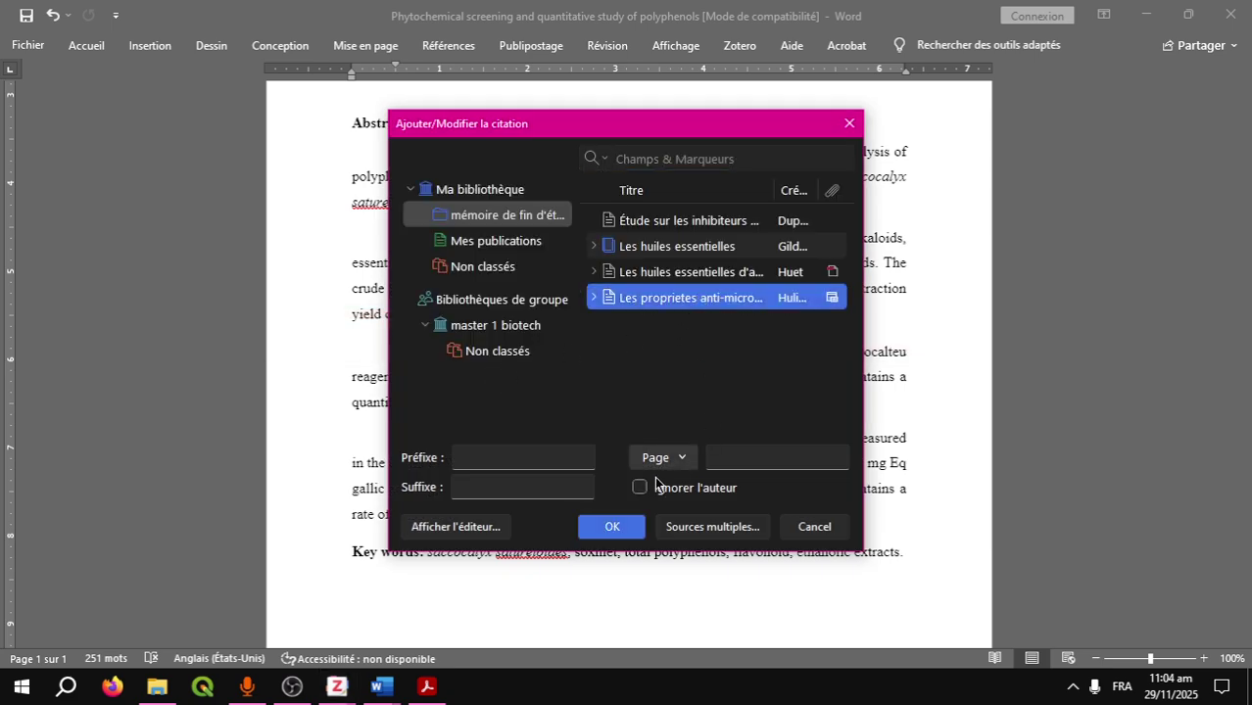
{"action": "left_click", "coordinate": [613, 527]}
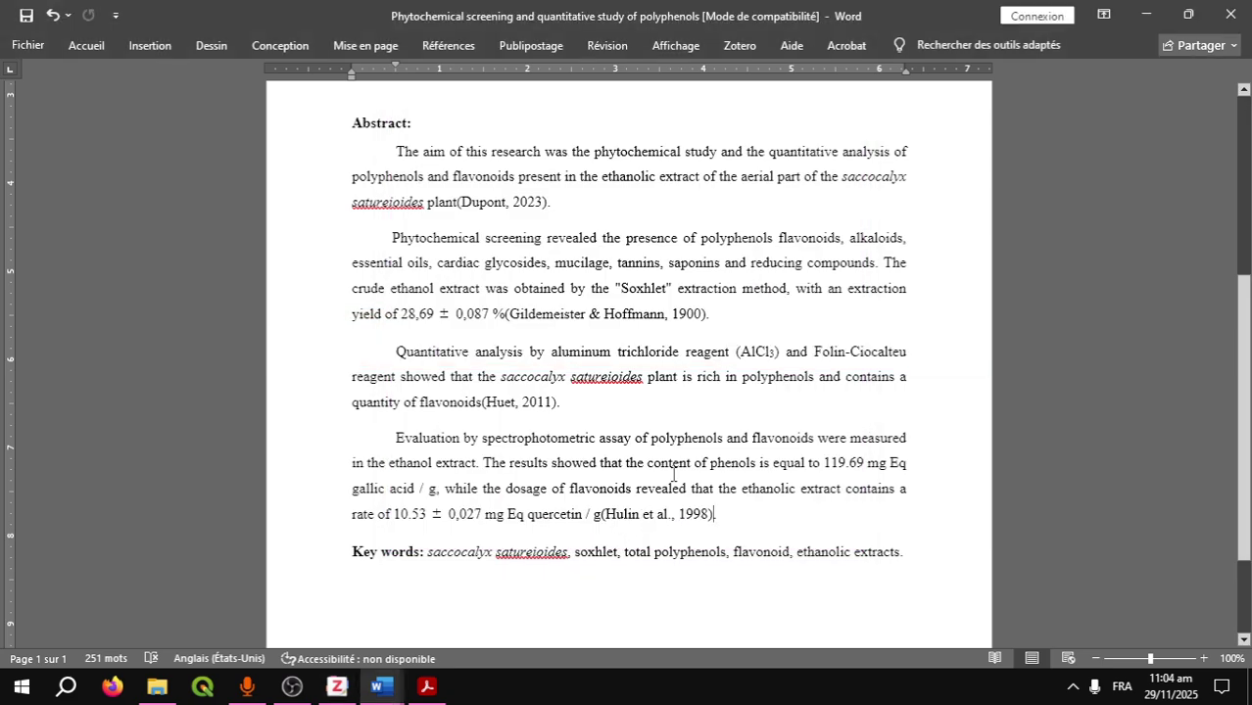
Start a new page after the key words line and enter the heading "Liste des références" on it.
{"action": "scroll", "coordinate": [673, 475], "scroll_direction": "down", "scroll_amount": 1}
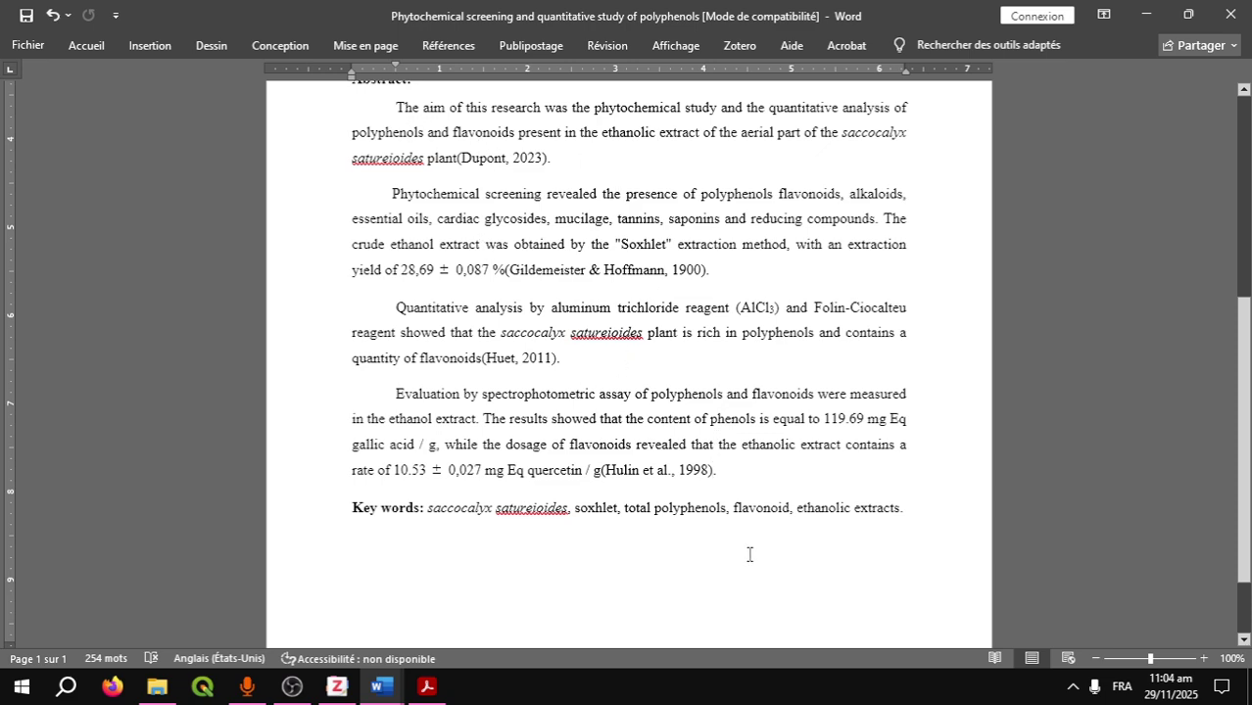
{"action": "scroll", "coordinate": [676, 500], "scroll_direction": "up", "scroll_amount": 1}
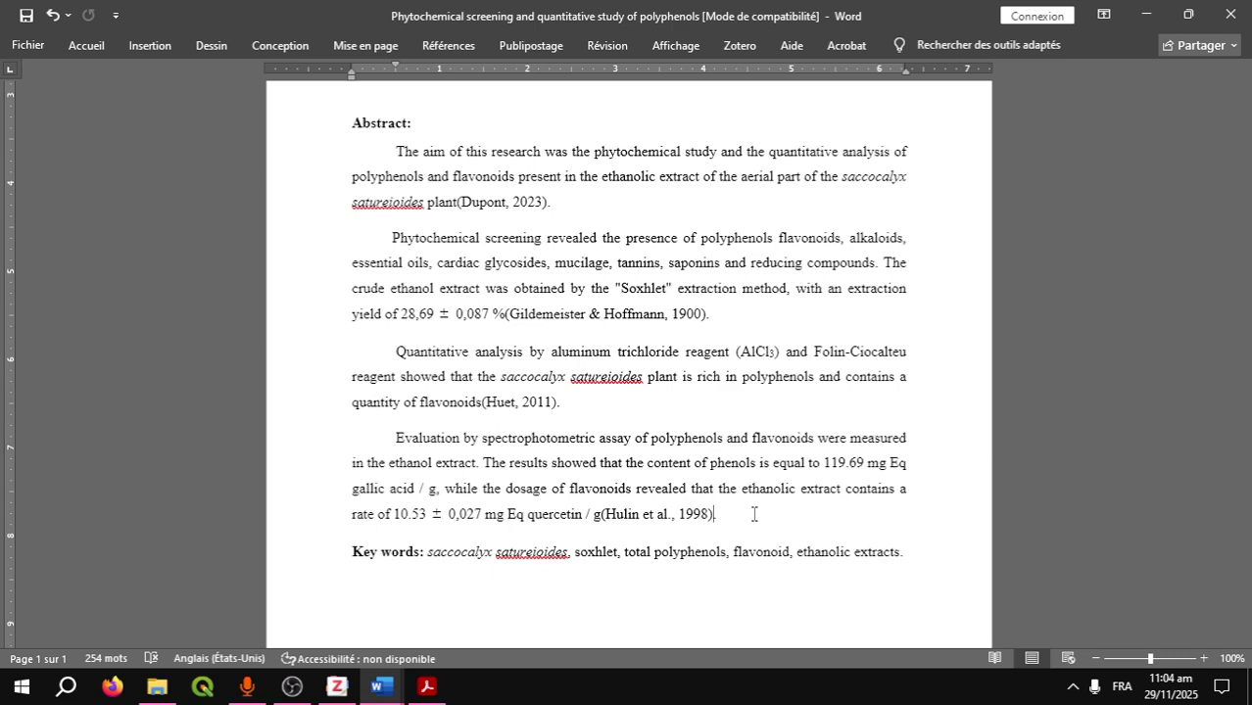
{"action": "scroll", "coordinate": [769, 512], "scroll_direction": "down", "scroll_amount": 1}
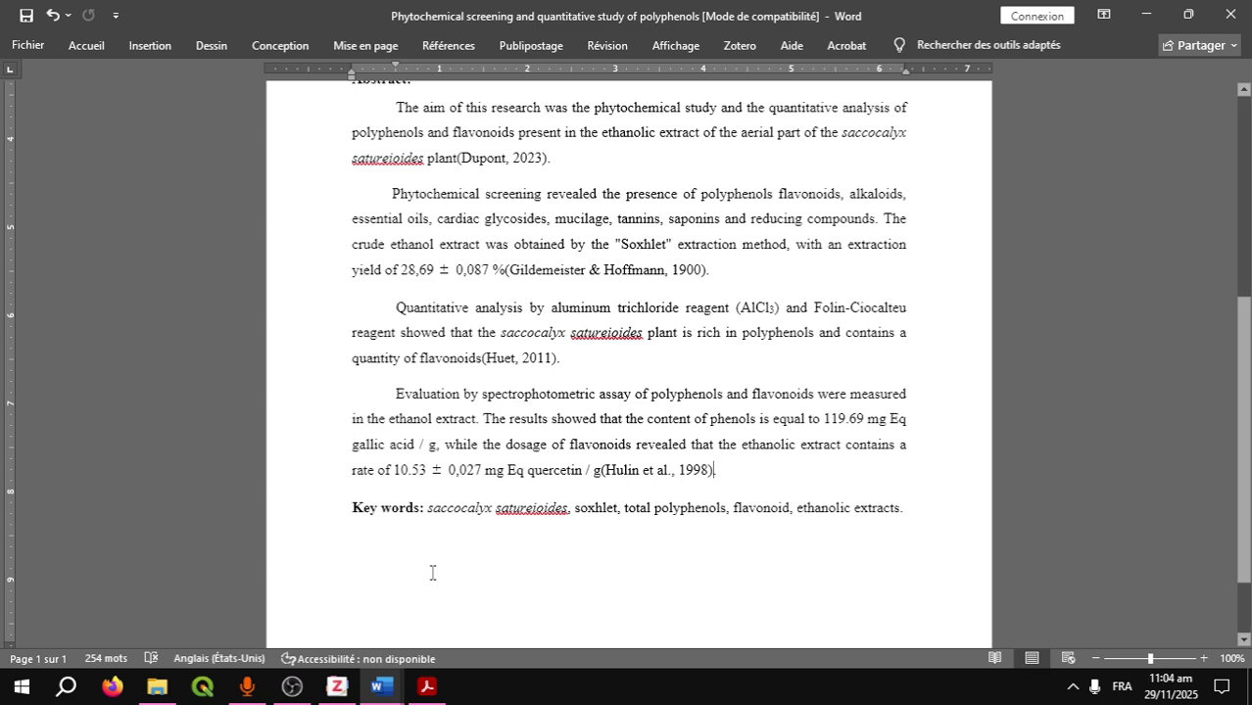
{"action": "scroll", "coordinate": [881, 495], "scroll_direction": "down", "scroll_amount": 1}
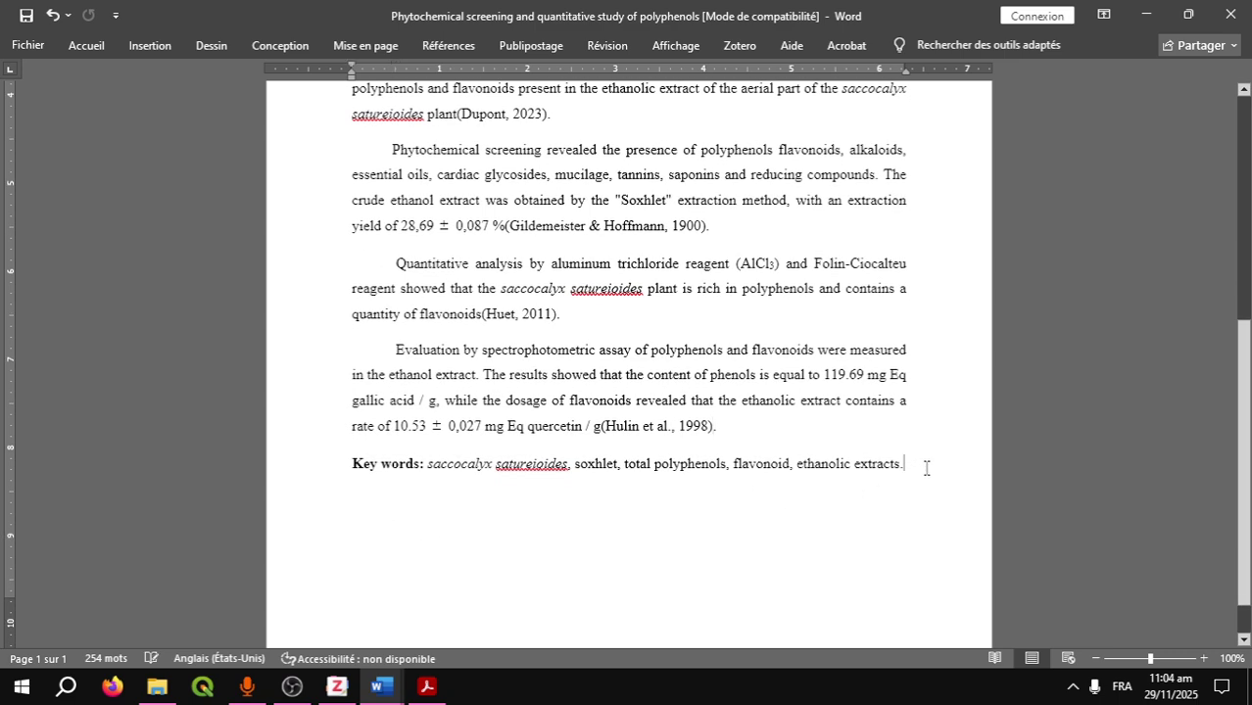
{"action": "key", "text": "ctrl+Return"}
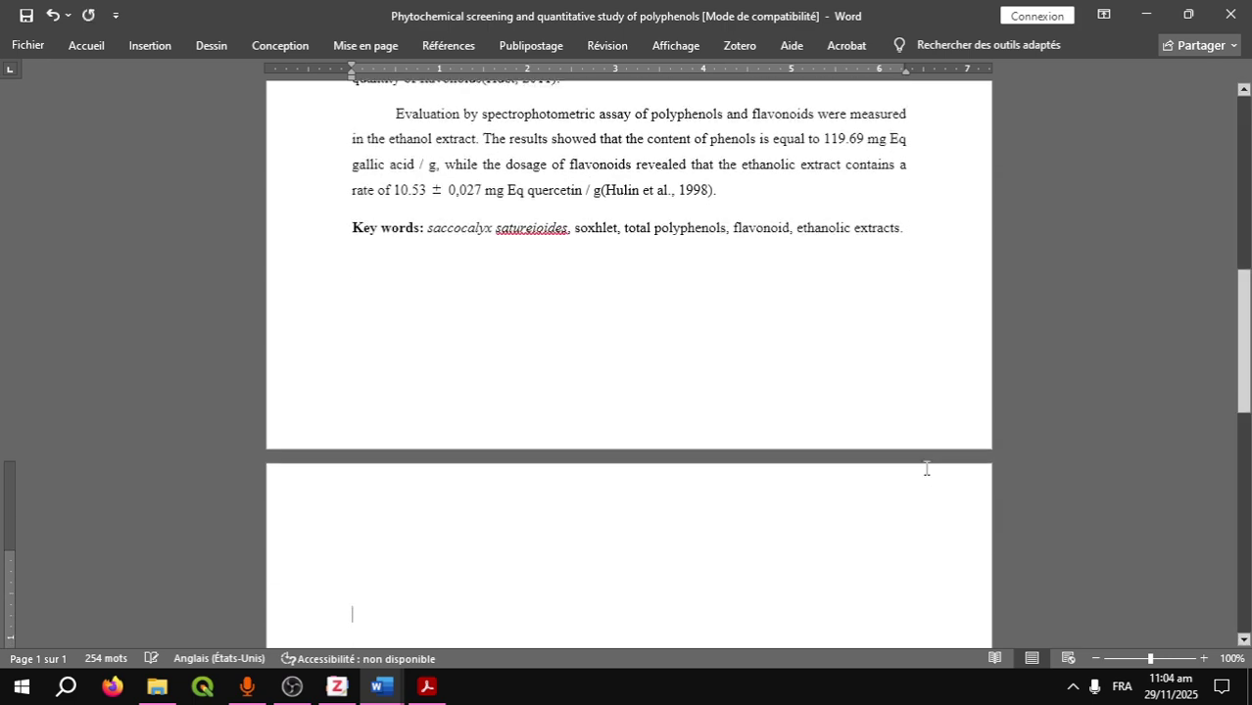
{"action": "key", "text": "Up"}
{"action": "key", "text": "Down"}
{"action": "key", "text": "Down"}
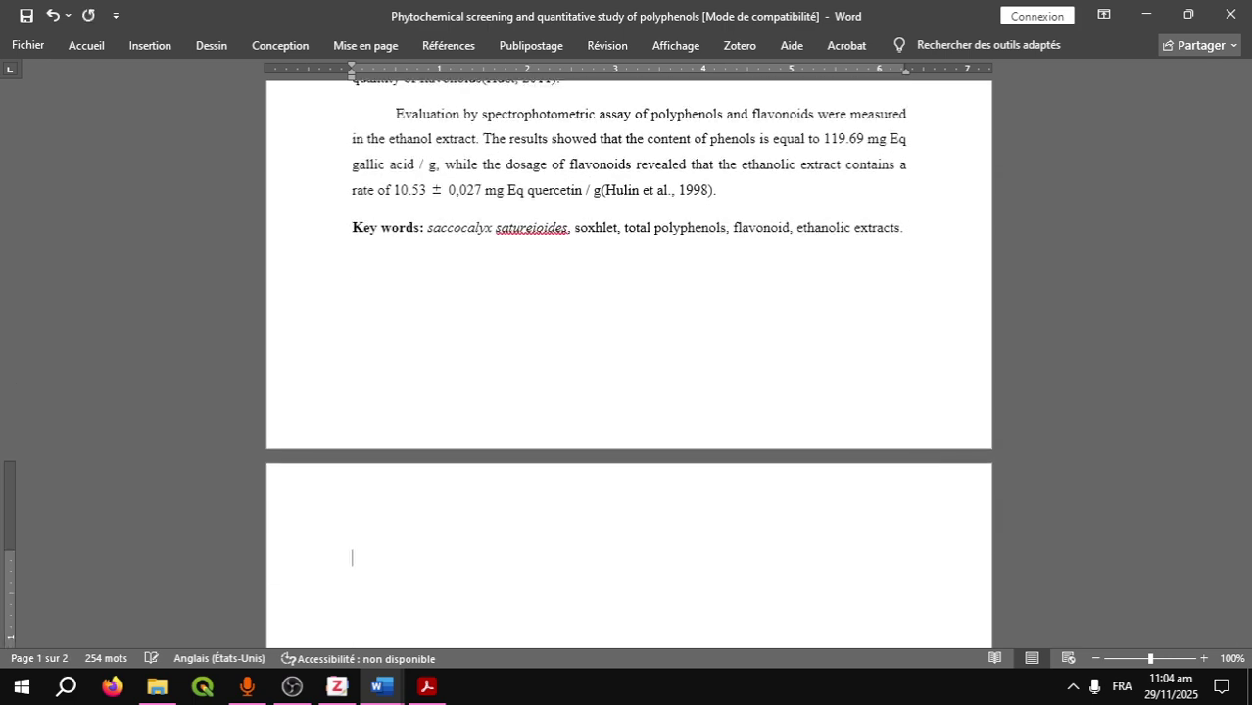
{"action": "type", "text": "liste des références"}
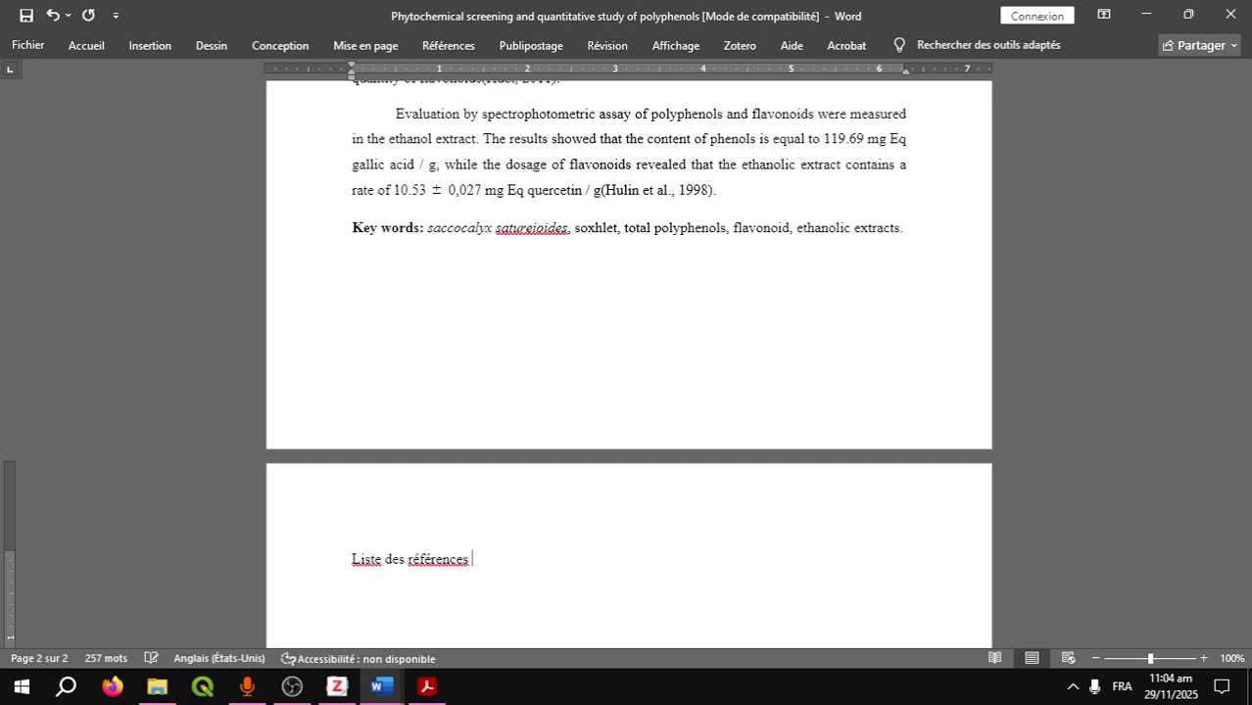
Set the proofing language of the "Liste des références" heading to Français (France).
{"action": "right_click", "coordinate": [445, 558]}
{"action": "left_click", "coordinate": [489, 554]}
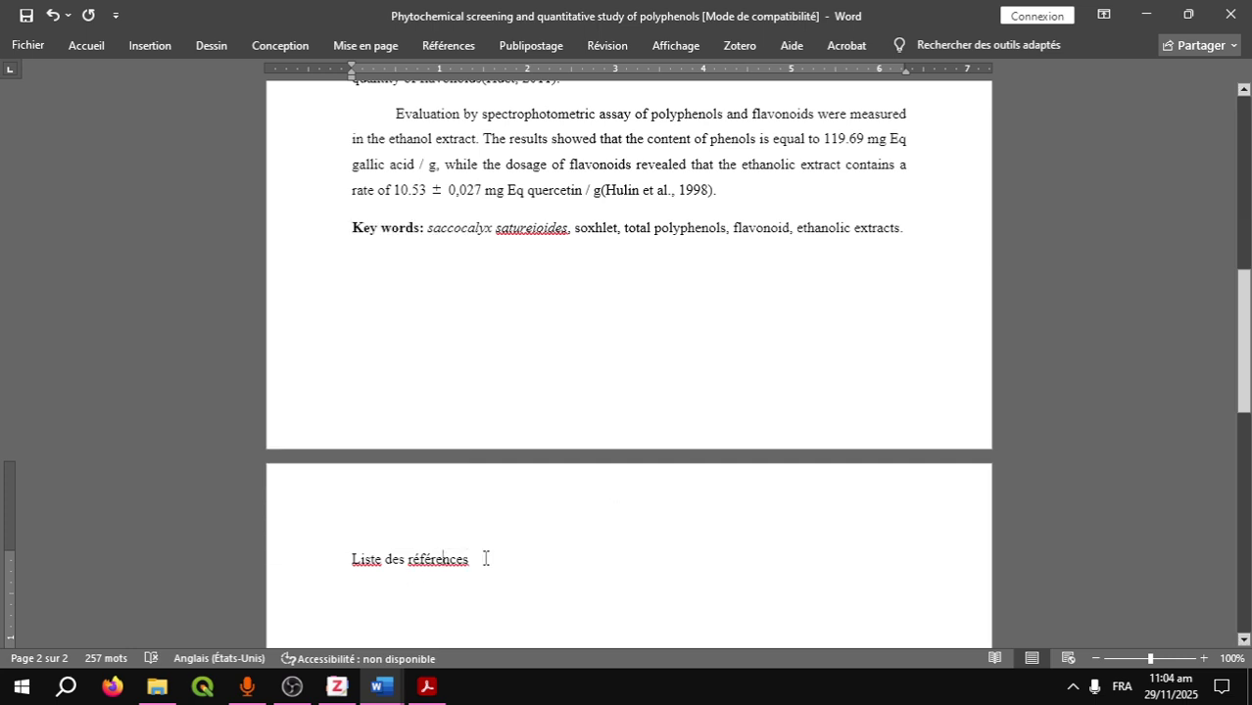
{"action": "left_click", "coordinate": [314, 559]}
{"action": "left_click", "coordinate": [227, 660]}
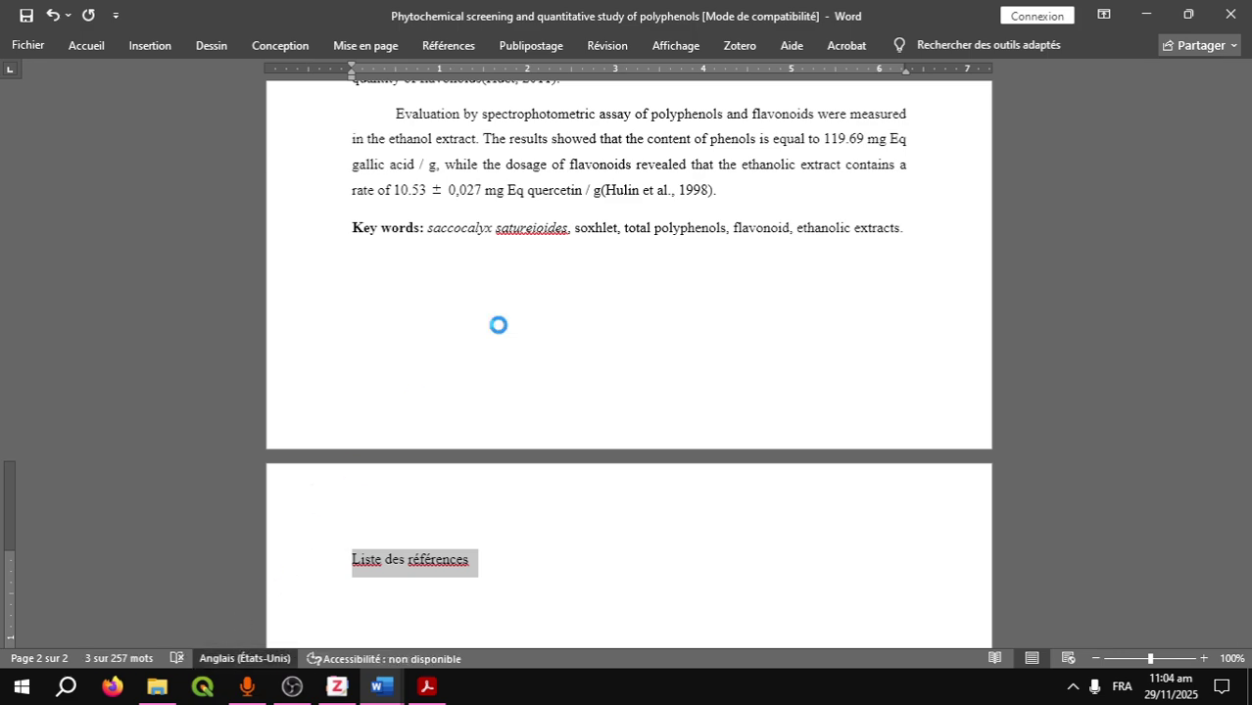
{"action": "left_click", "coordinate": [545, 308]}
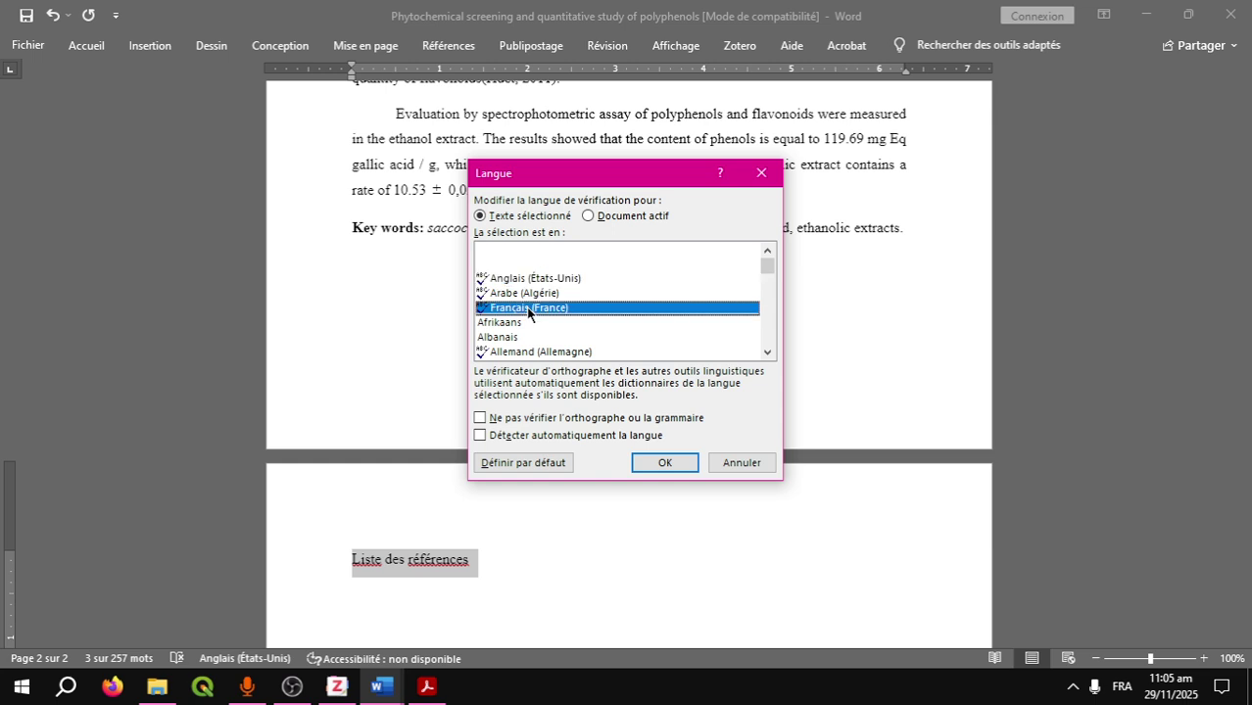
{"action": "left_click", "coordinate": [656, 468]}
{"action": "left_click", "coordinate": [522, 579]}
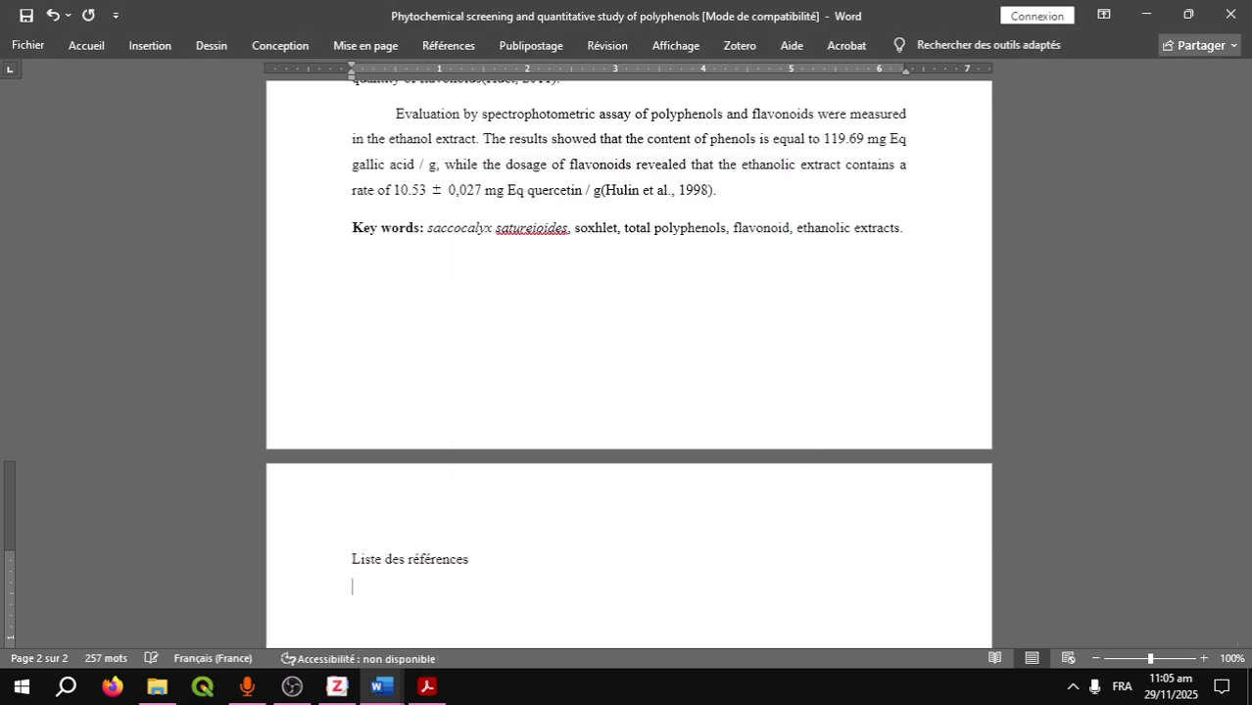
Insert the Zotero bibliography on the line below the "Liste des références" heading.
{"action": "scroll", "coordinate": [563, 534], "scroll_direction": "down", "scroll_amount": 1}
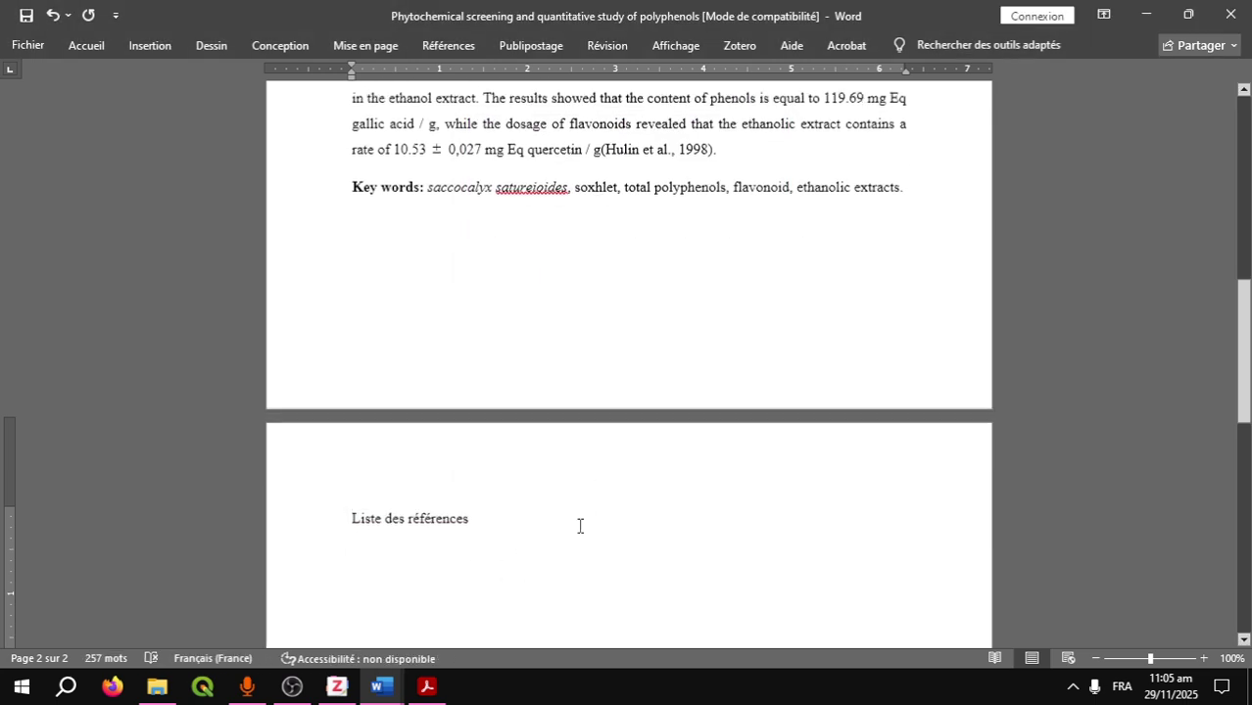
{"action": "left_click", "coordinate": [732, 51]}
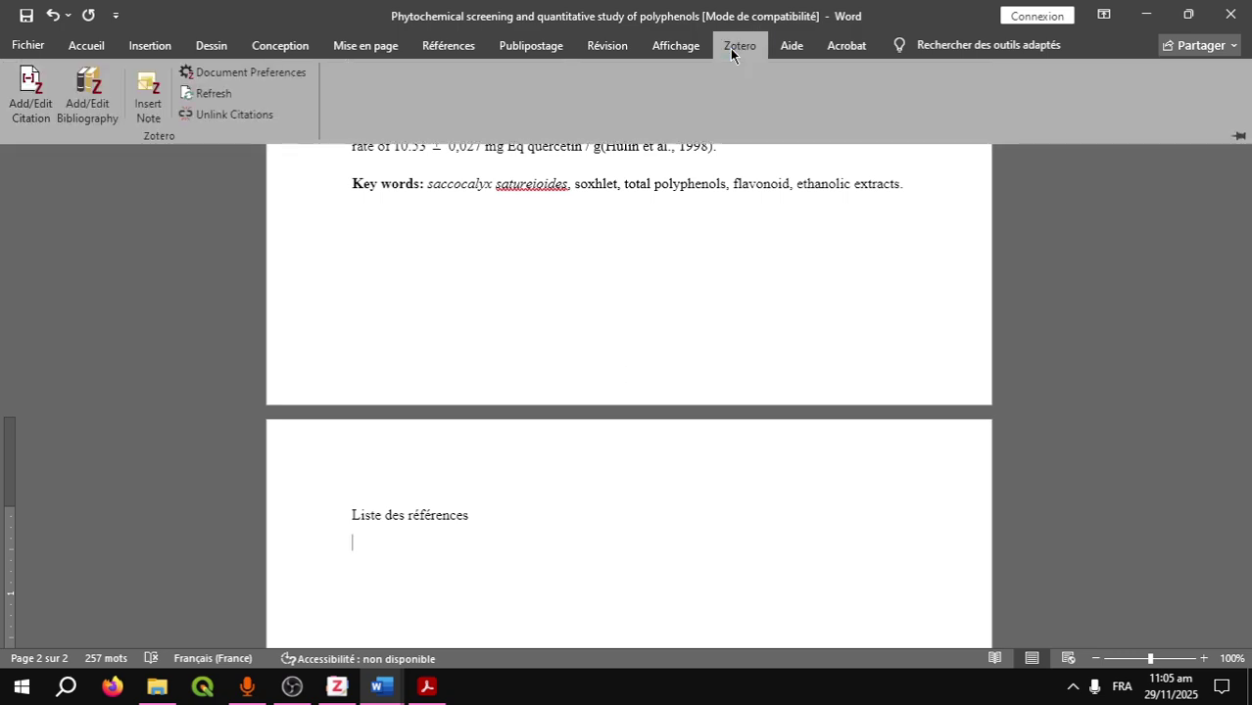
{"action": "left_click", "coordinate": [91, 110]}
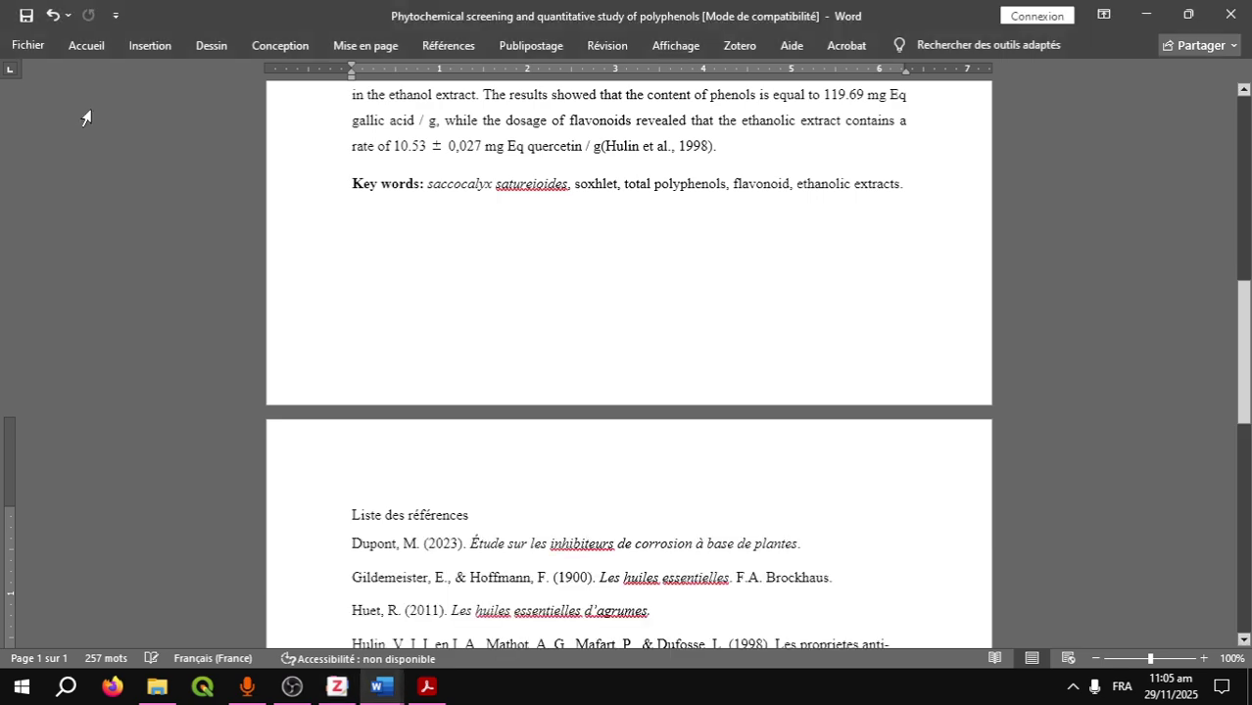
Compare the entries in the reference list with the in-text citations in the Abstract.
{"action": "scroll", "coordinate": [804, 589], "scroll_direction": "down", "scroll_amount": 2}
{"action": "scroll", "coordinate": [804, 589], "scroll_direction": "down", "scroll_amount": 3}
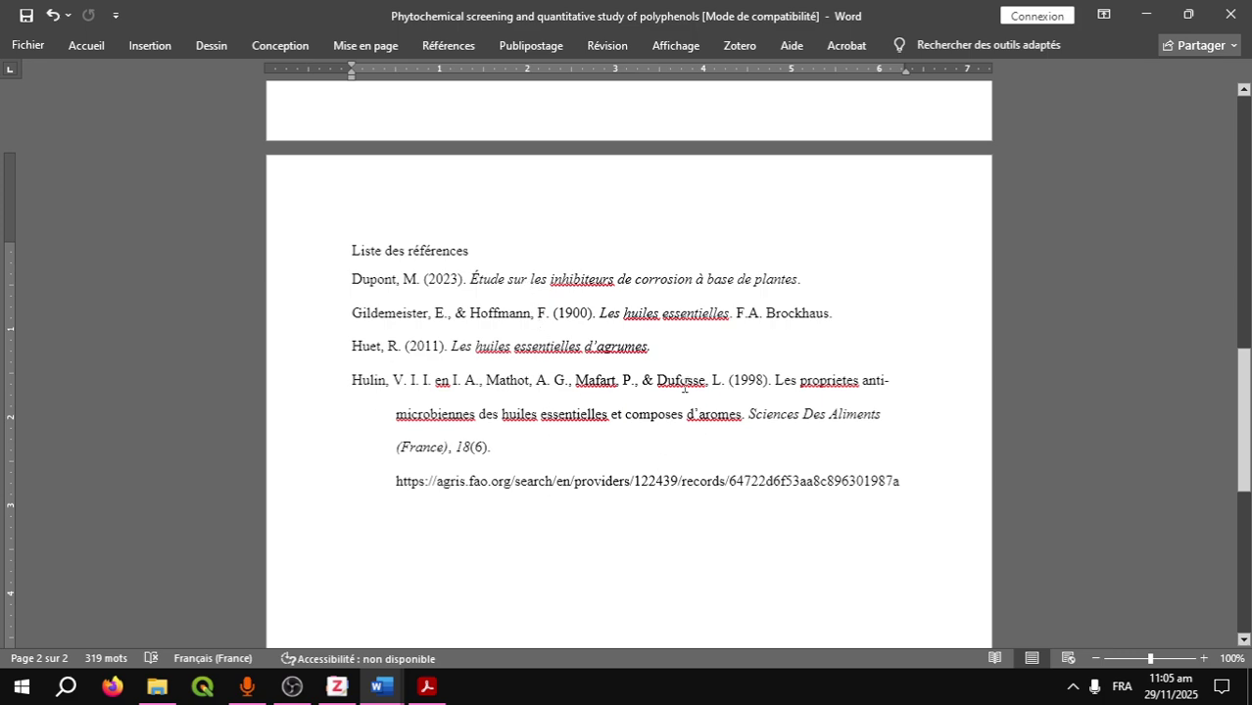
{"action": "scroll", "coordinate": [683, 388], "scroll_direction": "up", "scroll_amount": 4}
{"action": "scroll", "coordinate": [682, 388], "scroll_direction": "up", "scroll_amount": 6}
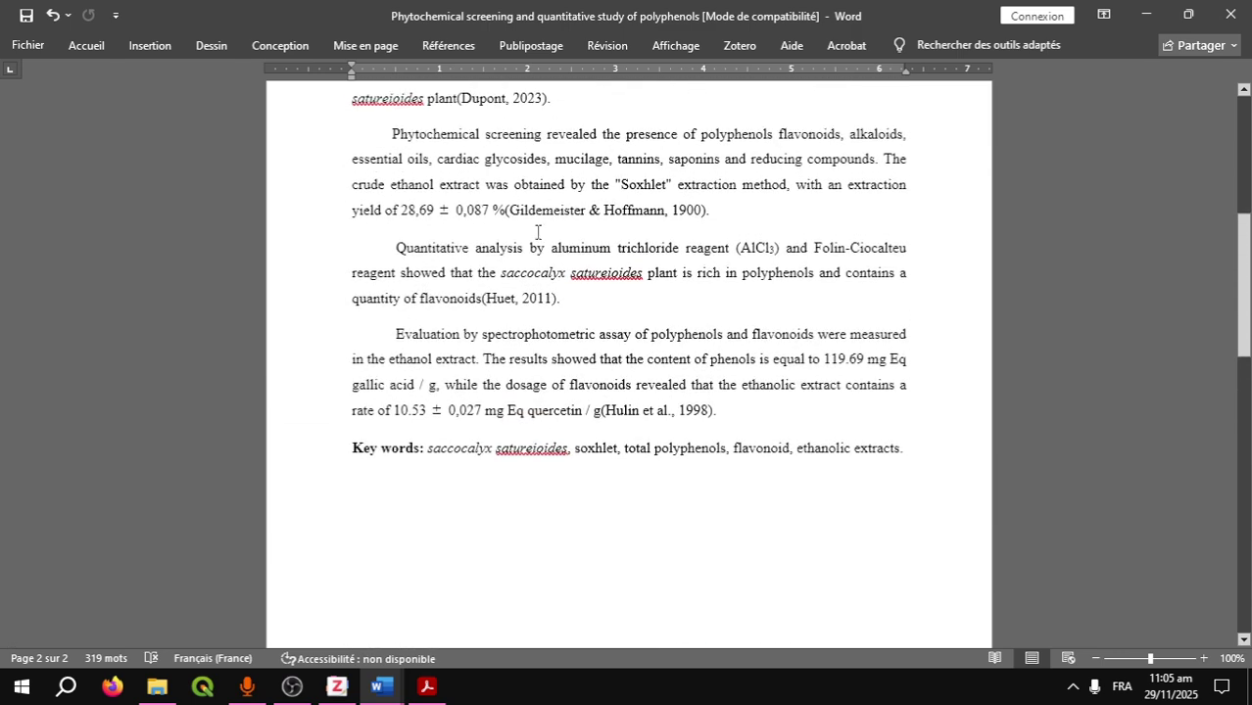
{"action": "scroll", "coordinate": [550, 320], "scroll_direction": "down", "scroll_amount": 7}
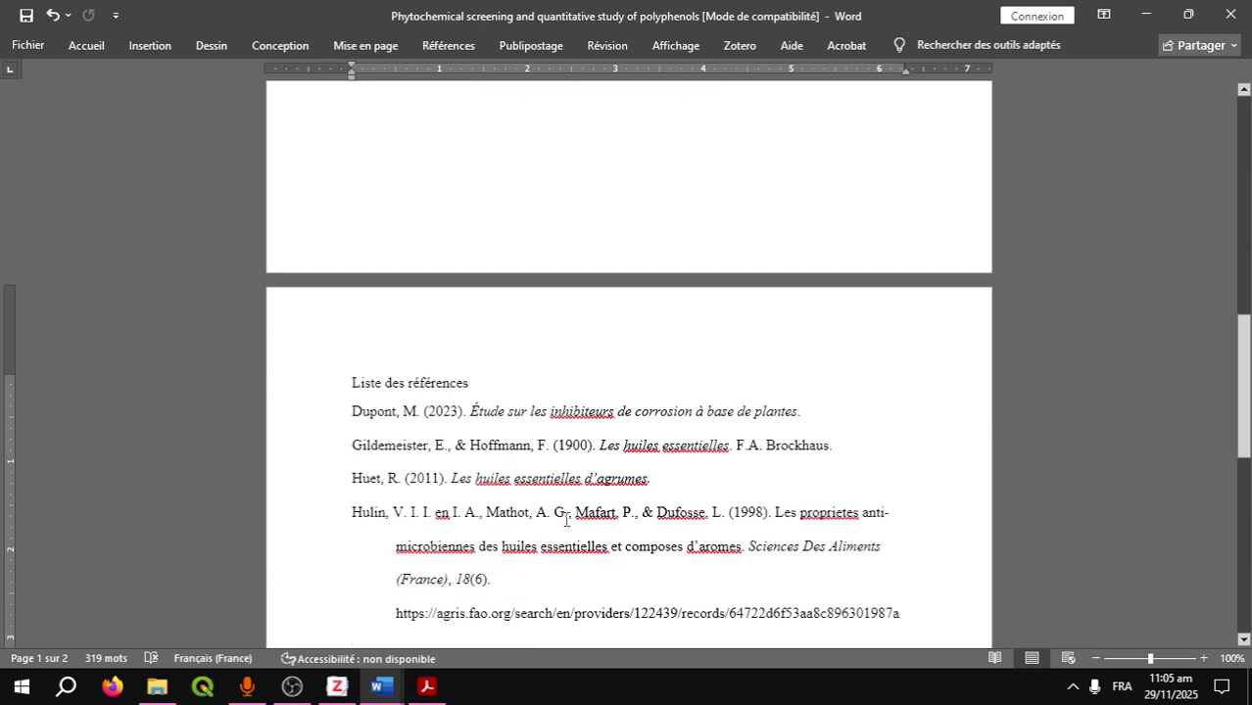
{"action": "scroll", "coordinate": [545, 614], "scroll_direction": "down", "scroll_amount": 1}
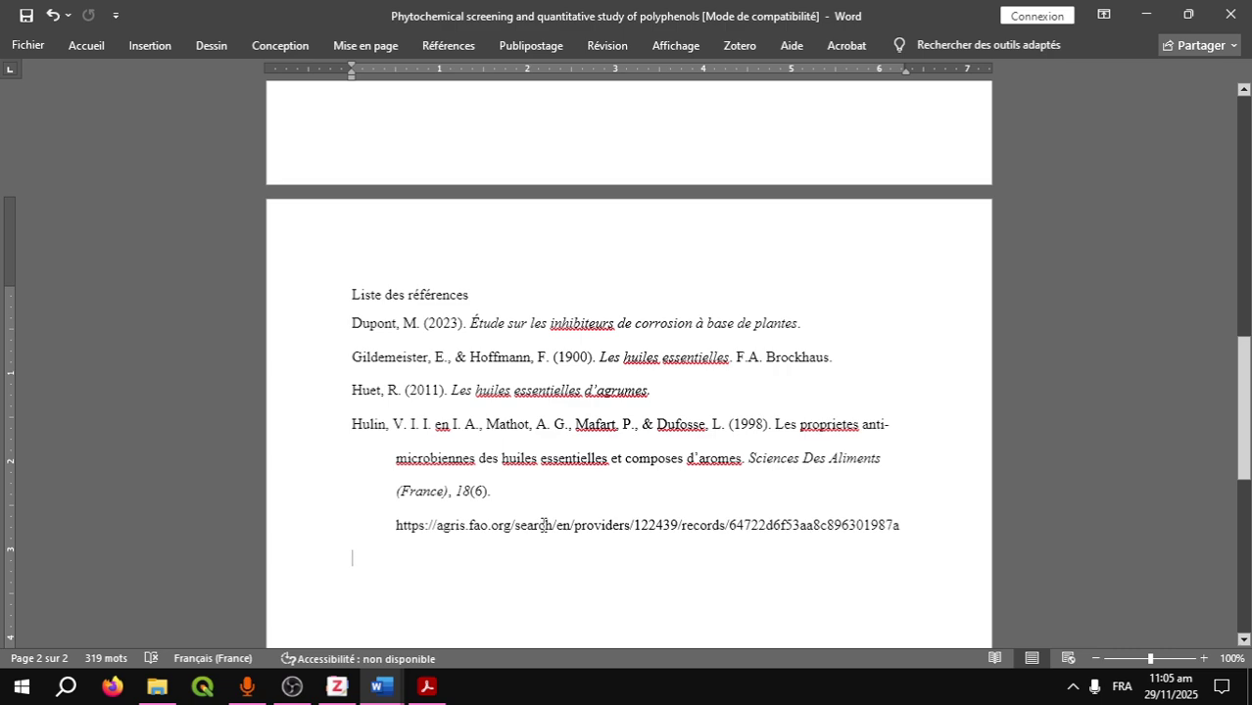
{"action": "scroll", "coordinate": [564, 499], "scroll_direction": "up", "scroll_amount": 10}
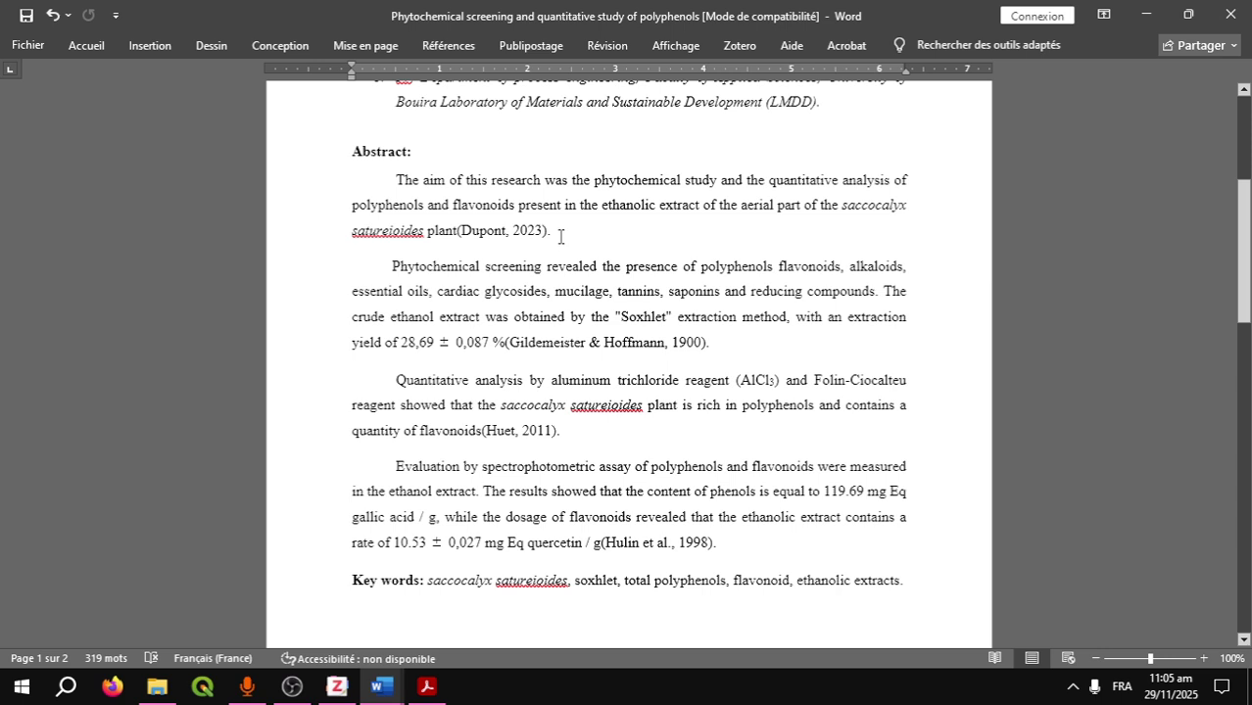
{"action": "left_click_drag", "start_coordinate": [545, 231], "coordinate": [457, 232]}
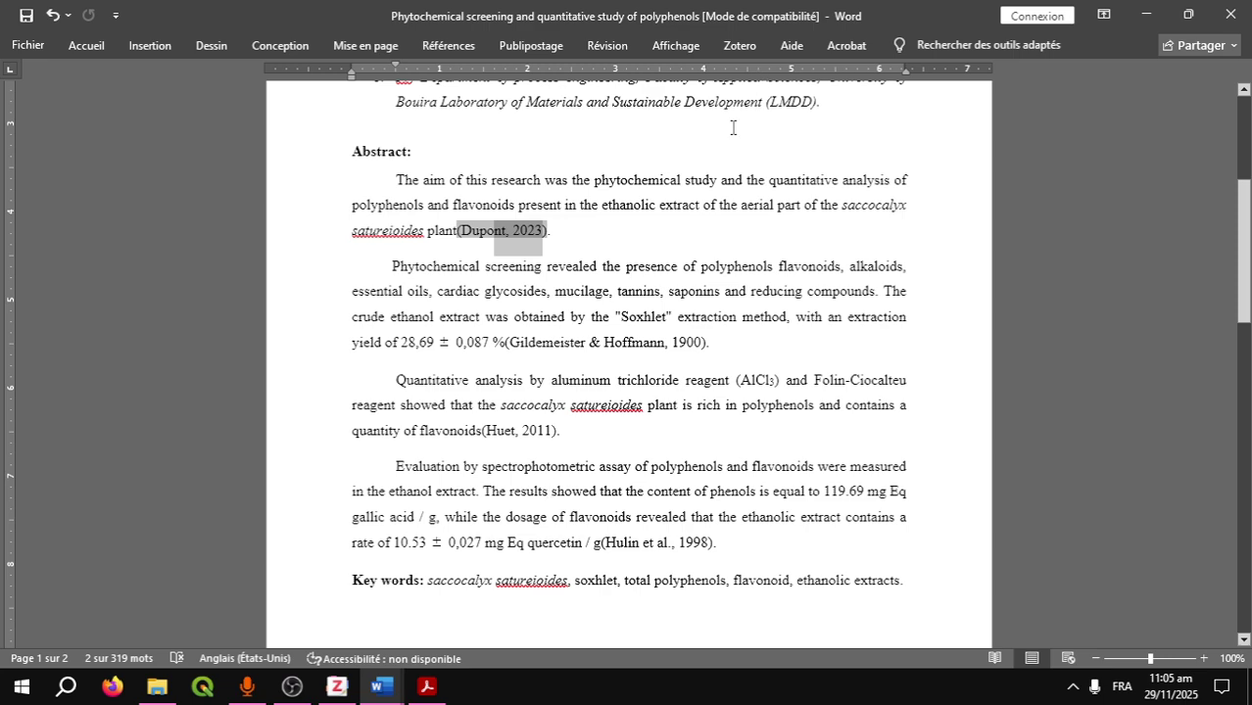
{"action": "left_click", "coordinate": [640, 231]}
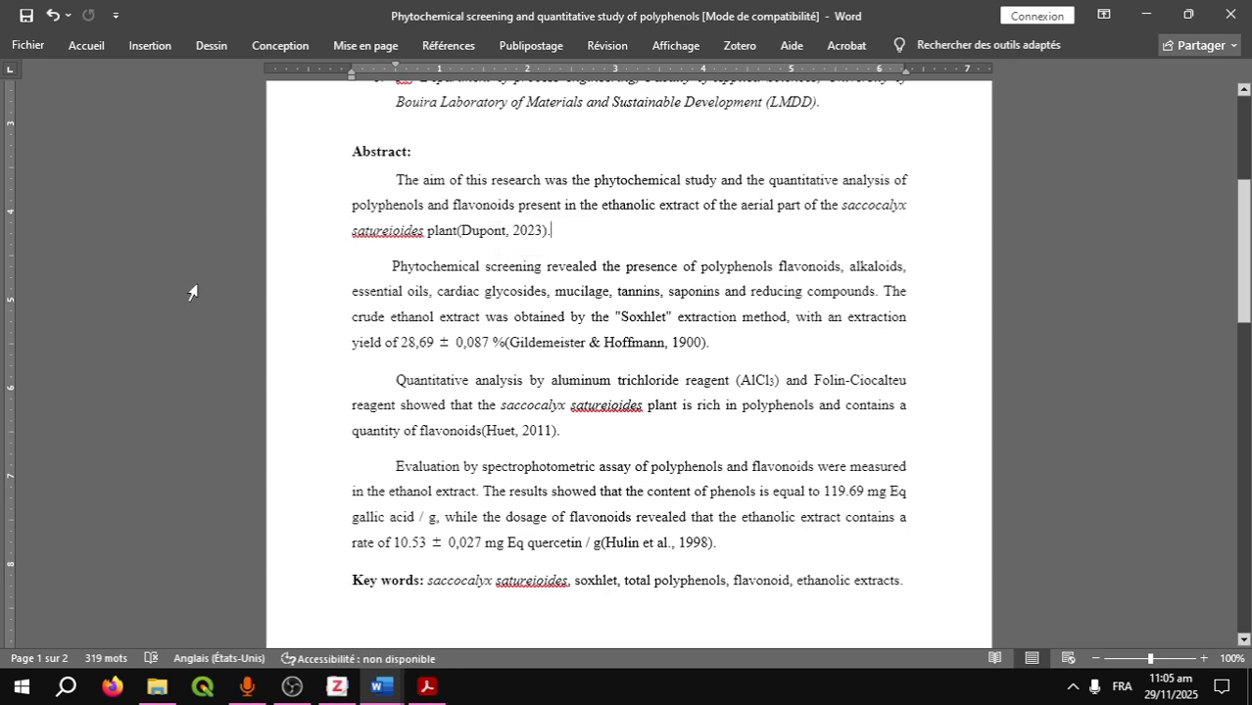
Change the document's Zotero citation style to IEEE.
{"action": "left_click", "coordinate": [741, 47]}
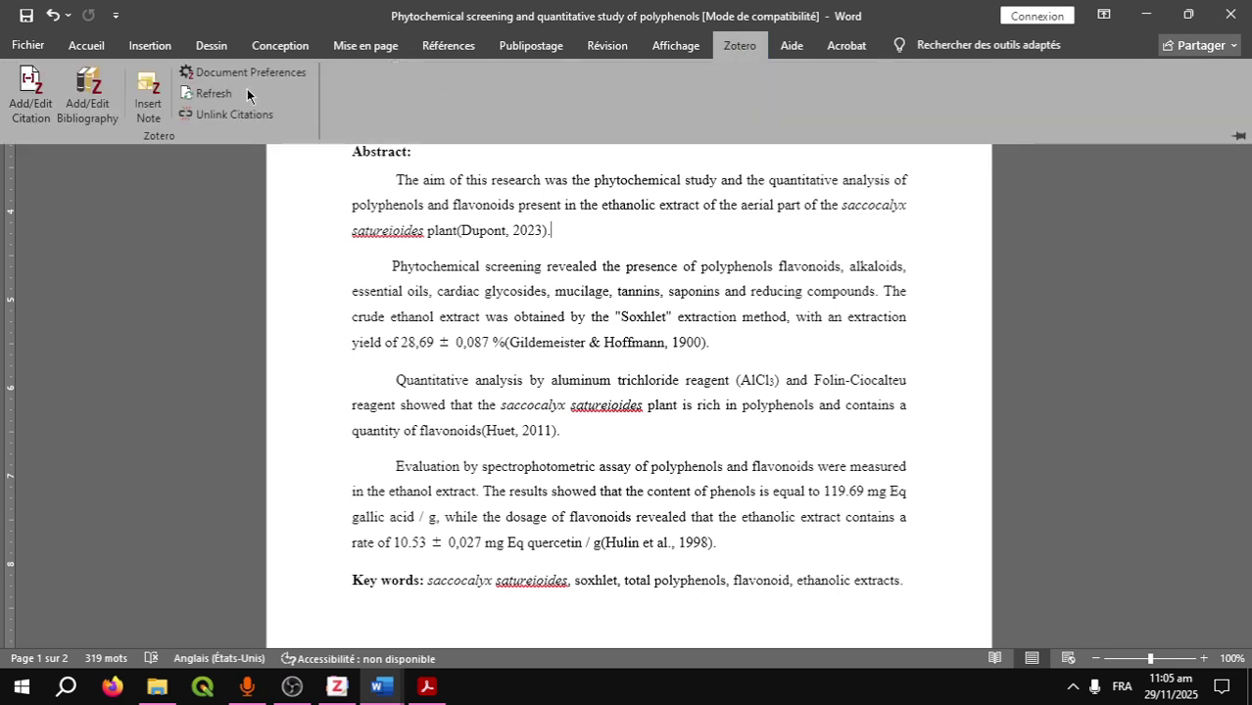
{"action": "left_click", "coordinate": [250, 73]}
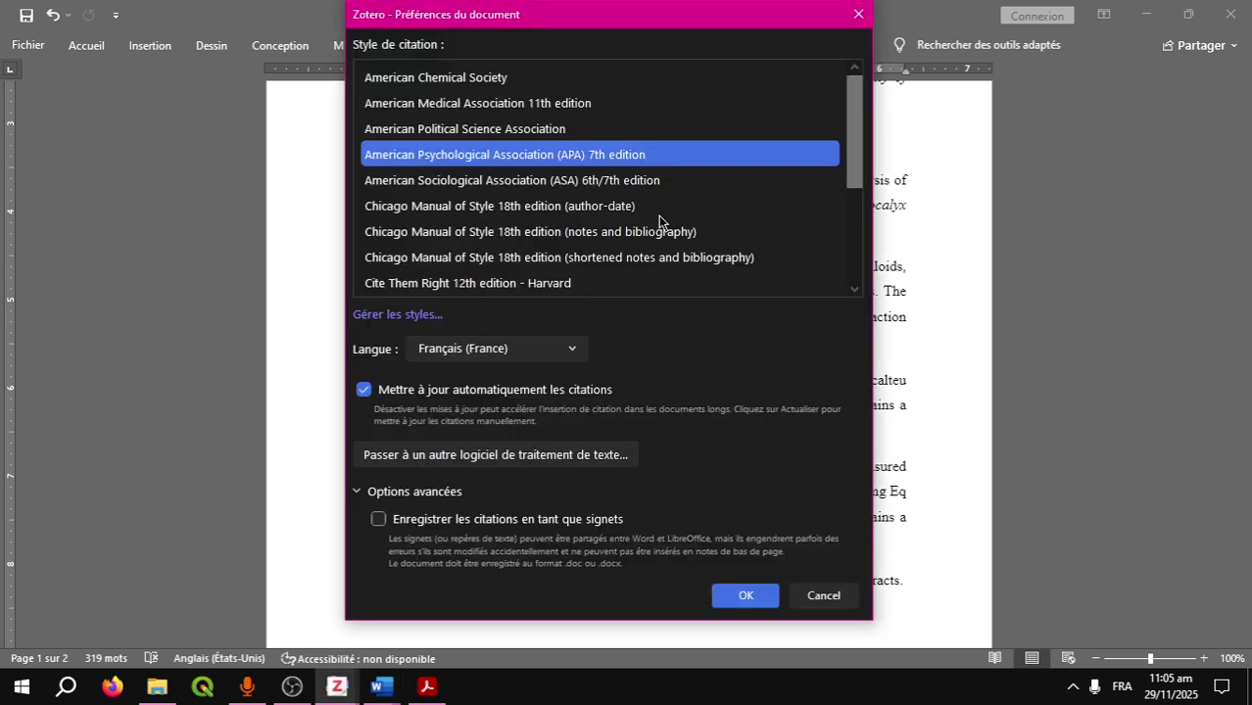
{"action": "scroll", "coordinate": [653, 215], "scroll_direction": "down", "scroll_amount": 4}
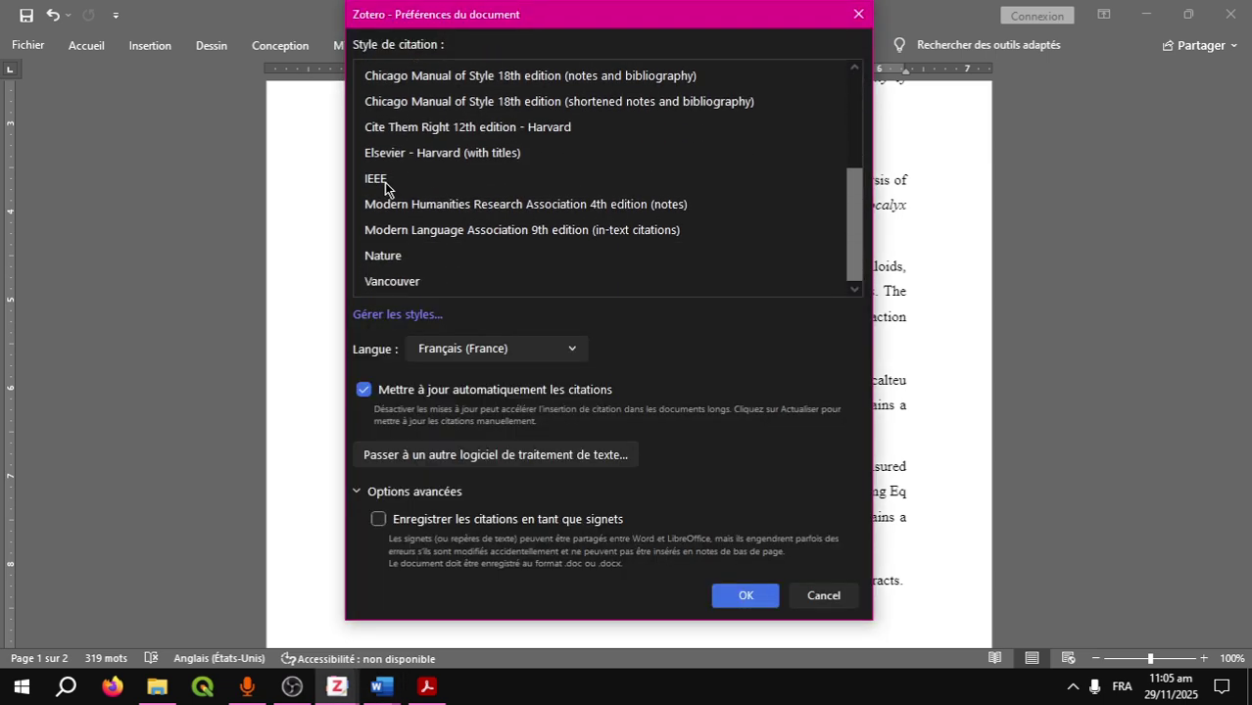
{"action": "left_click", "coordinate": [385, 182]}
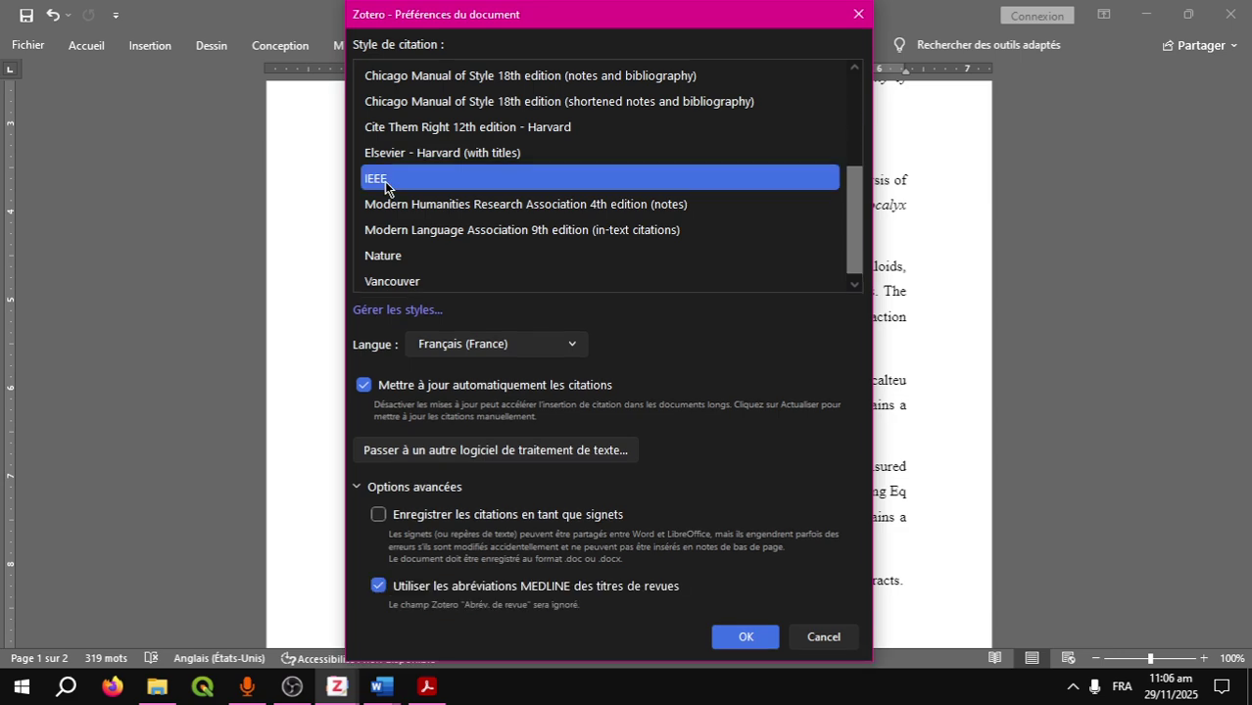
{"action": "left_click", "coordinate": [746, 637]}
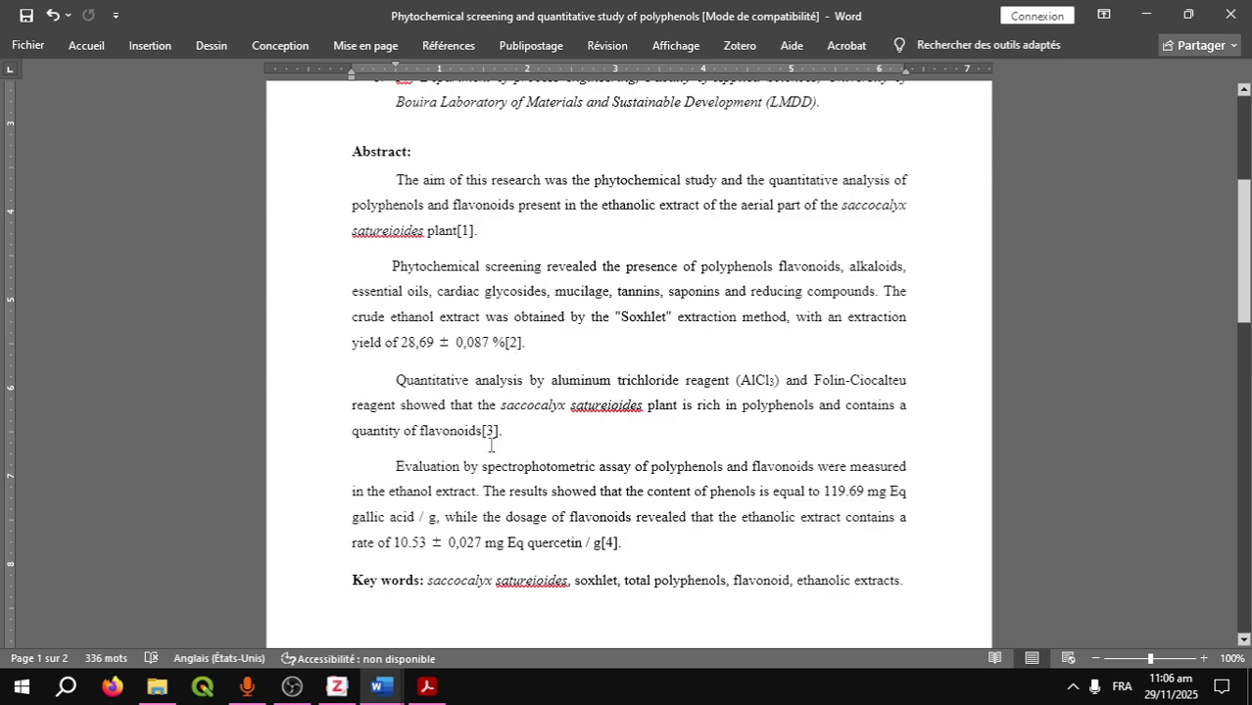
Delete the second Abstract paragraph, beginning "Phytochemical screening revealed", together with its citation.
{"action": "scroll", "coordinate": [604, 553], "scroll_direction": "down", "scroll_amount": 10}
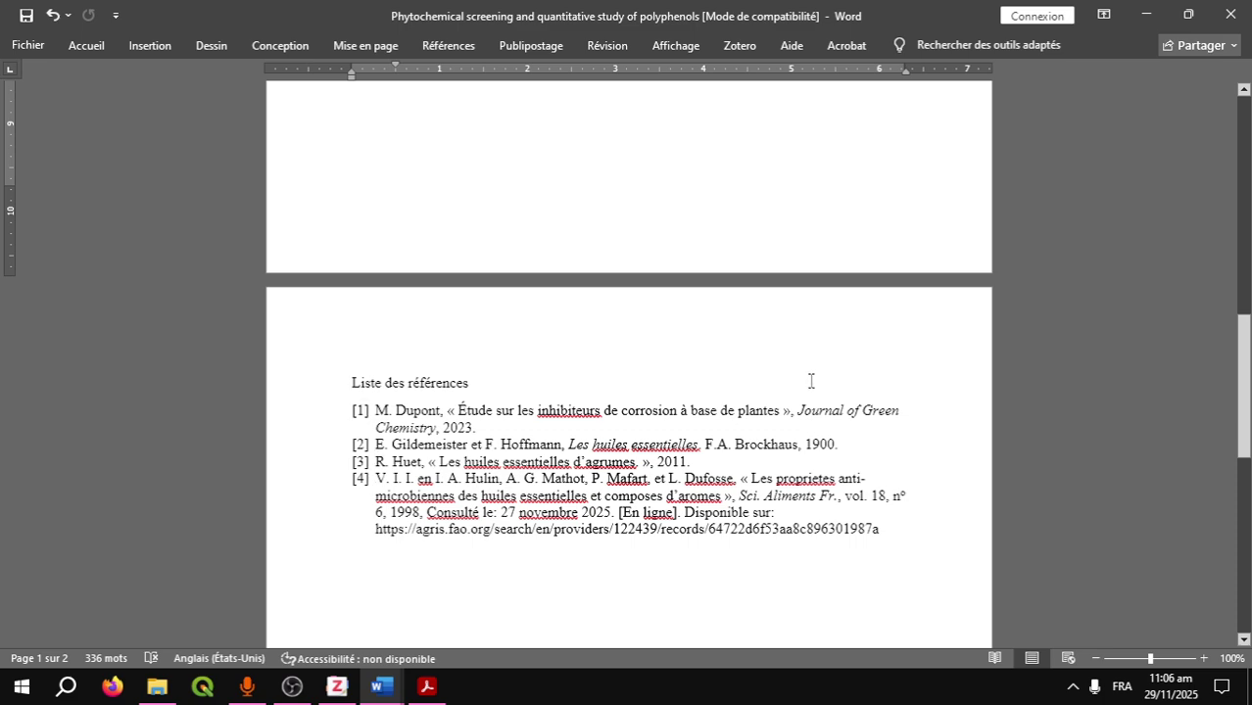
{"action": "scroll", "coordinate": [811, 381], "scroll_direction": "up", "scroll_amount": 8}
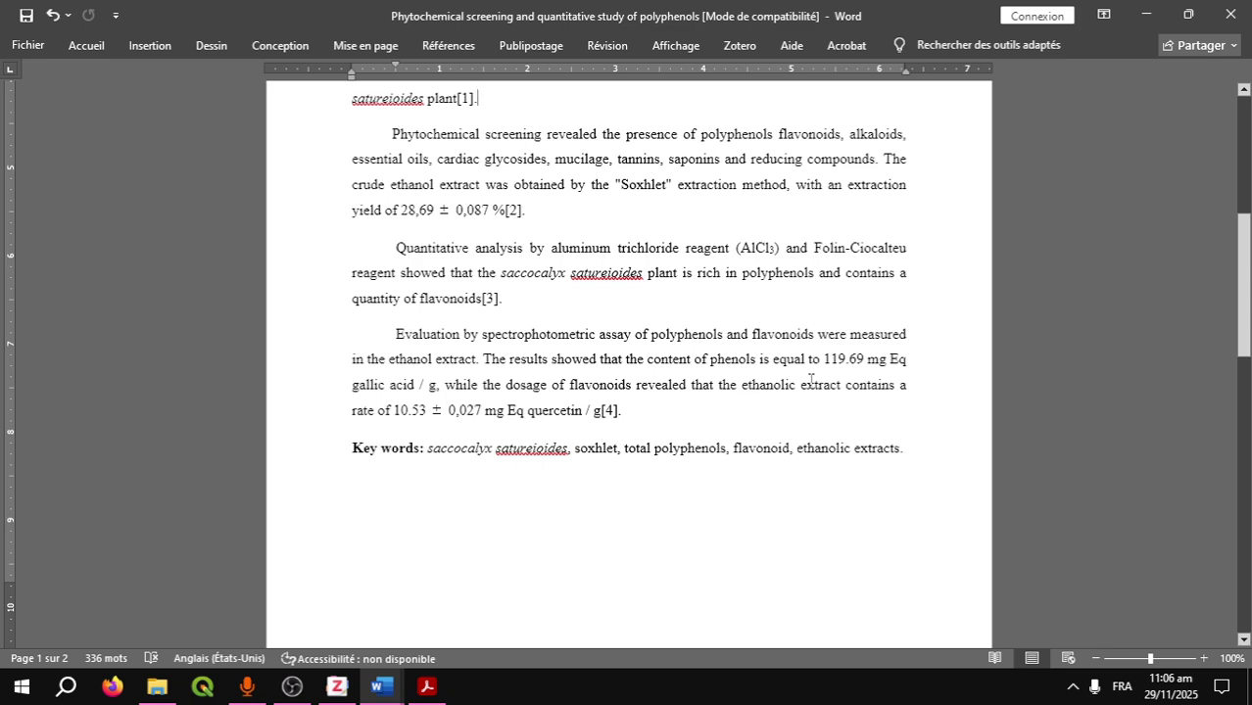
{"action": "scroll", "coordinate": [811, 381], "scroll_direction": "up", "scroll_amount": 3}
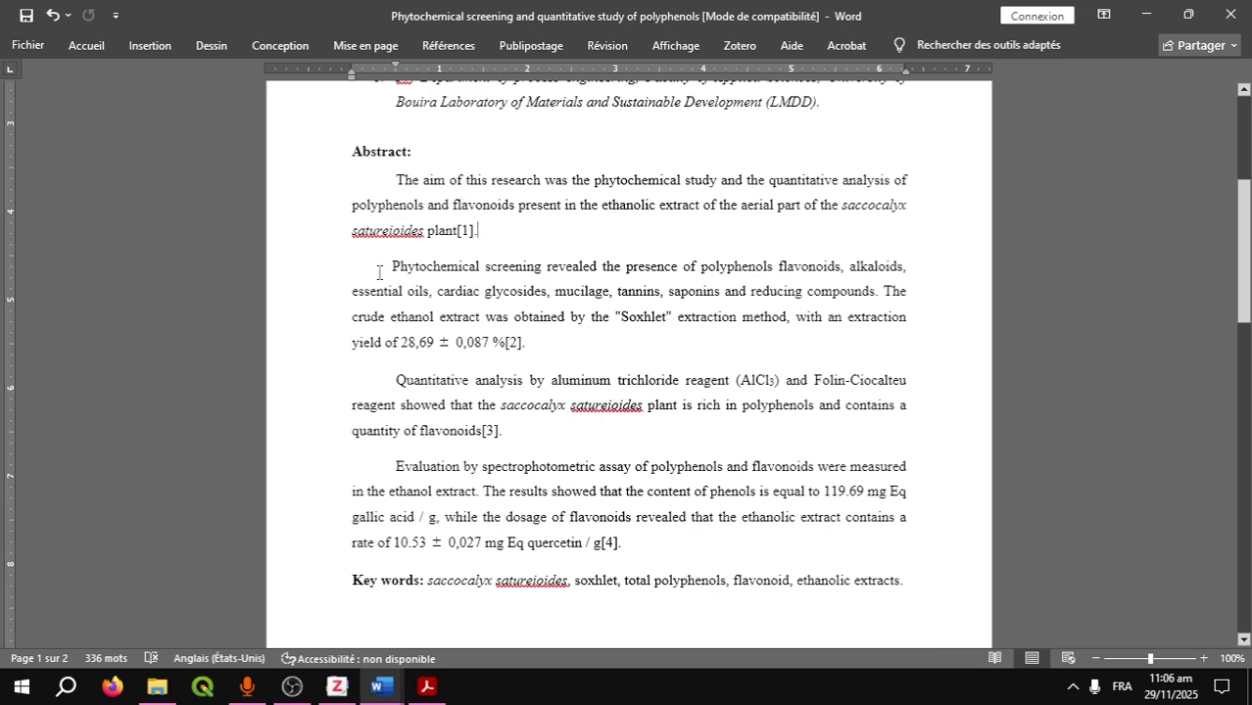
{"action": "left_click_drag", "start_coordinate": [391, 266], "coordinate": [546, 350]}
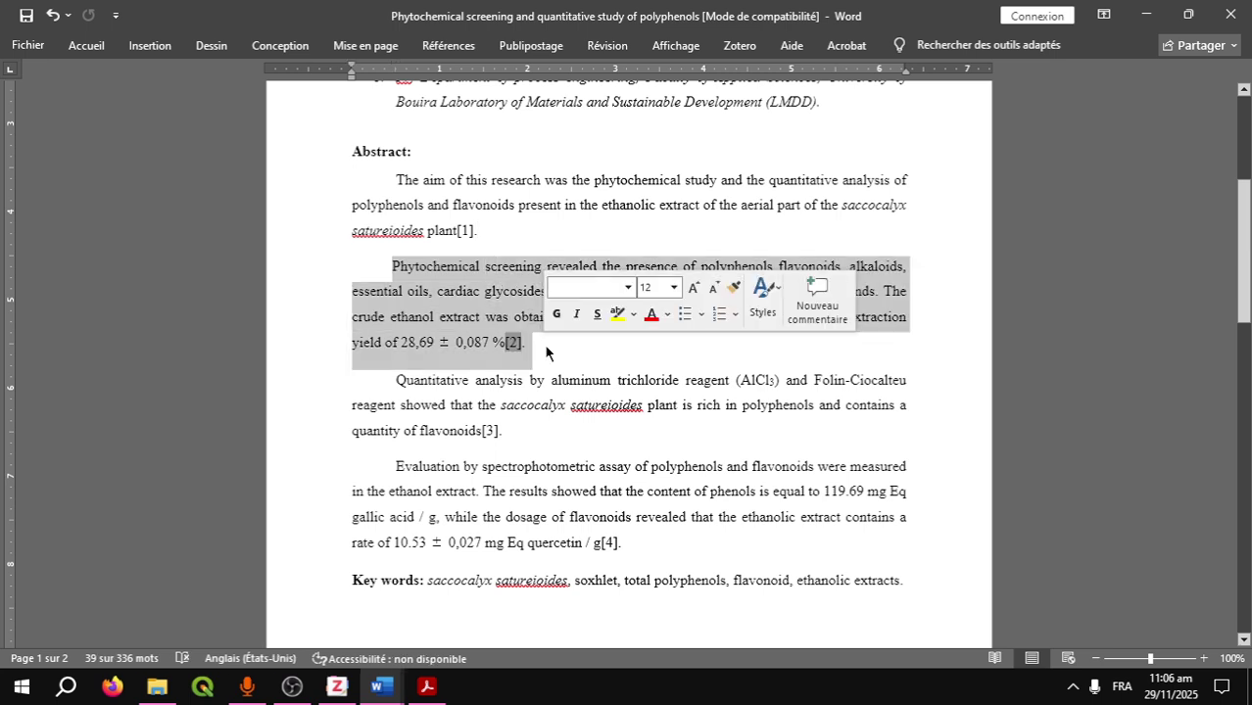
{"action": "key", "text": "Delete"}
{"action": "key", "text": "BackSpace"}
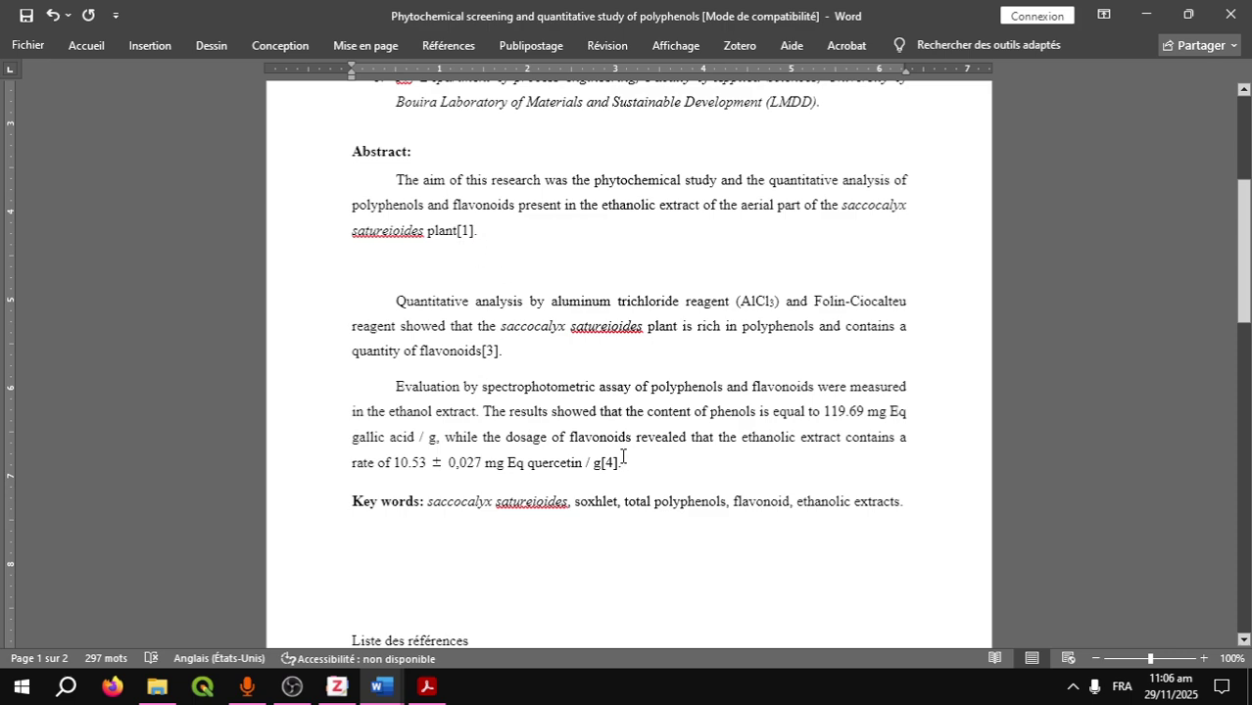
Refresh the Zotero citations and bibliography to renumber them after the second Abstract paragraph's removal.
{"action": "scroll", "coordinate": [619, 466], "scroll_direction": "down", "scroll_amount": 8}
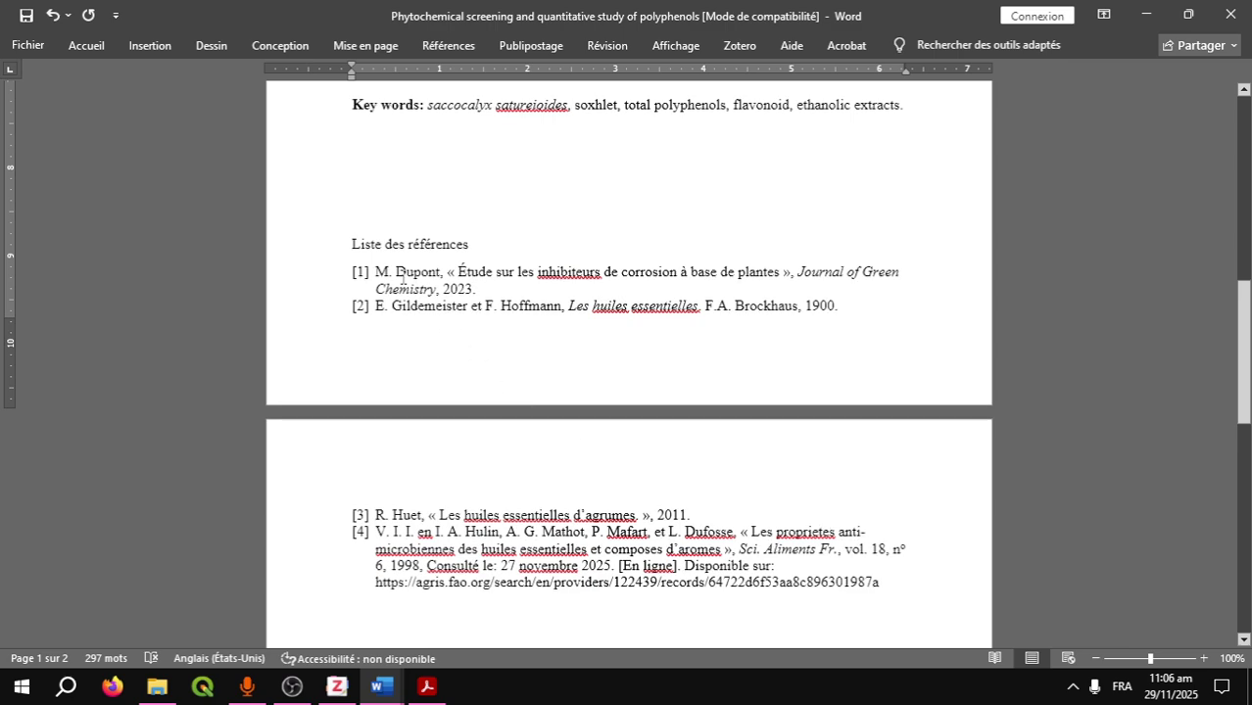
{"action": "scroll", "coordinate": [543, 397], "scroll_direction": "up", "scroll_amount": 5}
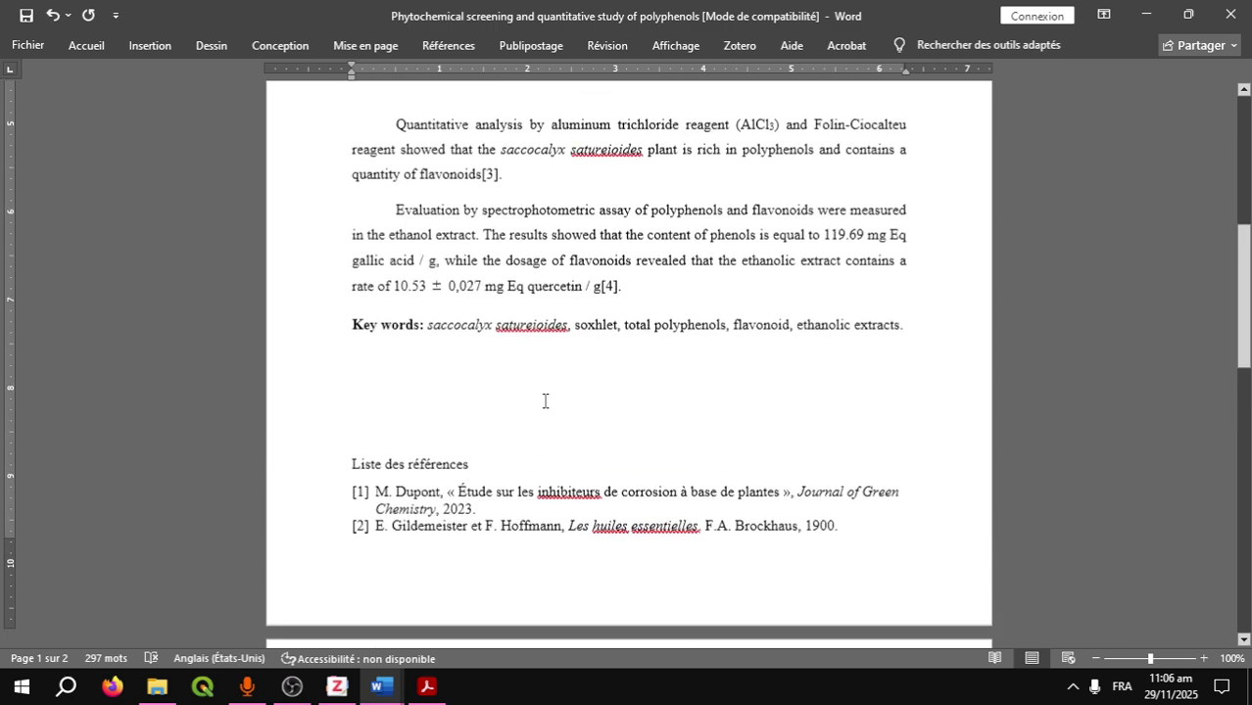
{"action": "scroll", "coordinate": [544, 401], "scroll_direction": "up", "scroll_amount": 2}
{"action": "scroll", "coordinate": [545, 284], "scroll_direction": "up", "scroll_amount": 6}
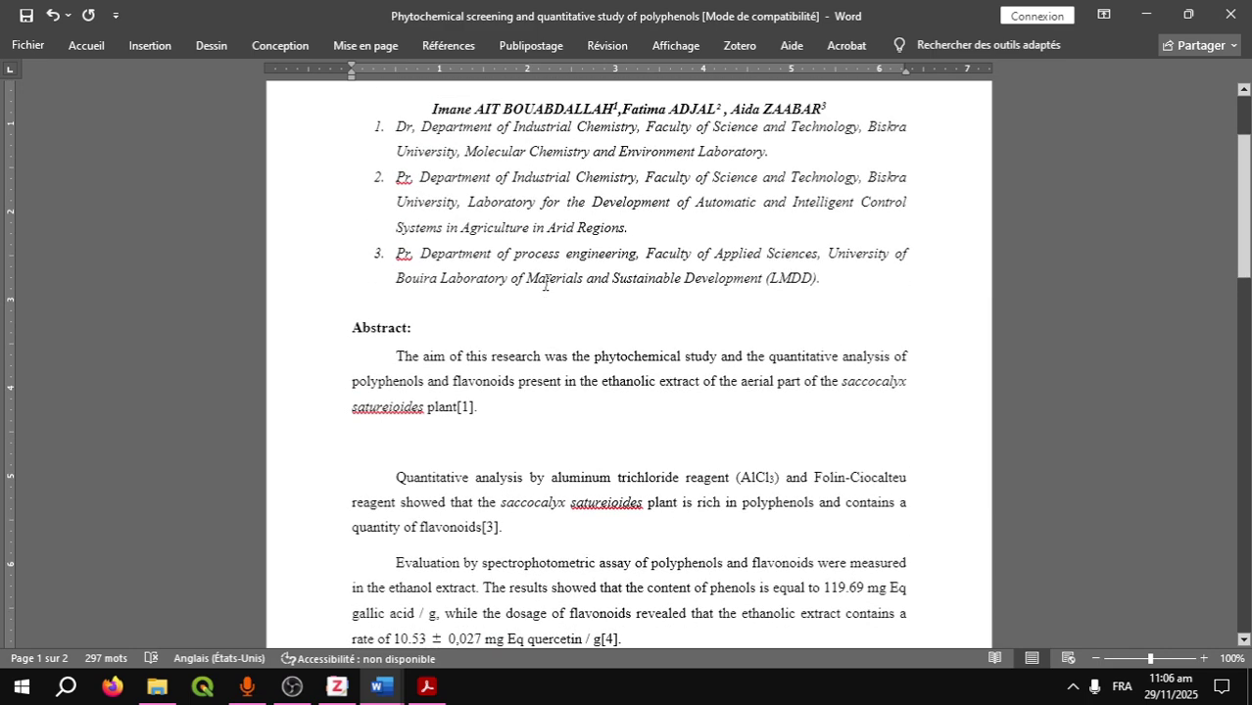
{"action": "scroll", "coordinate": [598, 413], "scroll_direction": "down", "scroll_amount": 4}
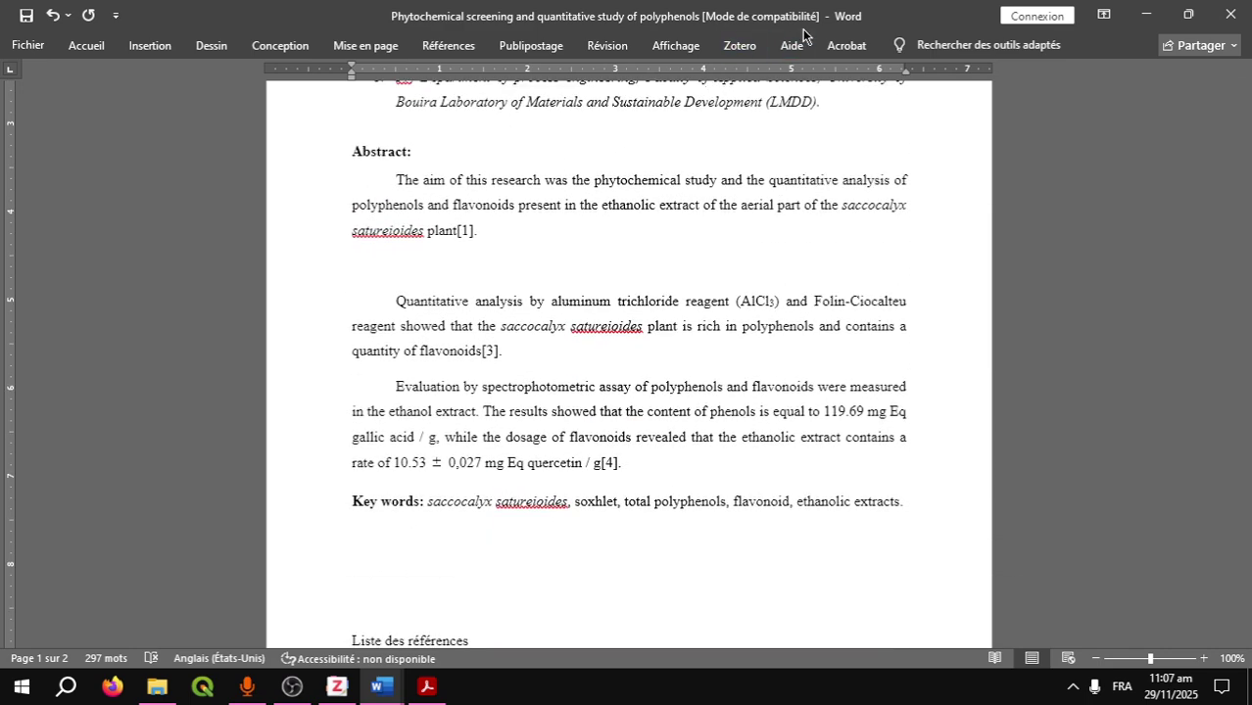
{"action": "left_click", "coordinate": [750, 49]}
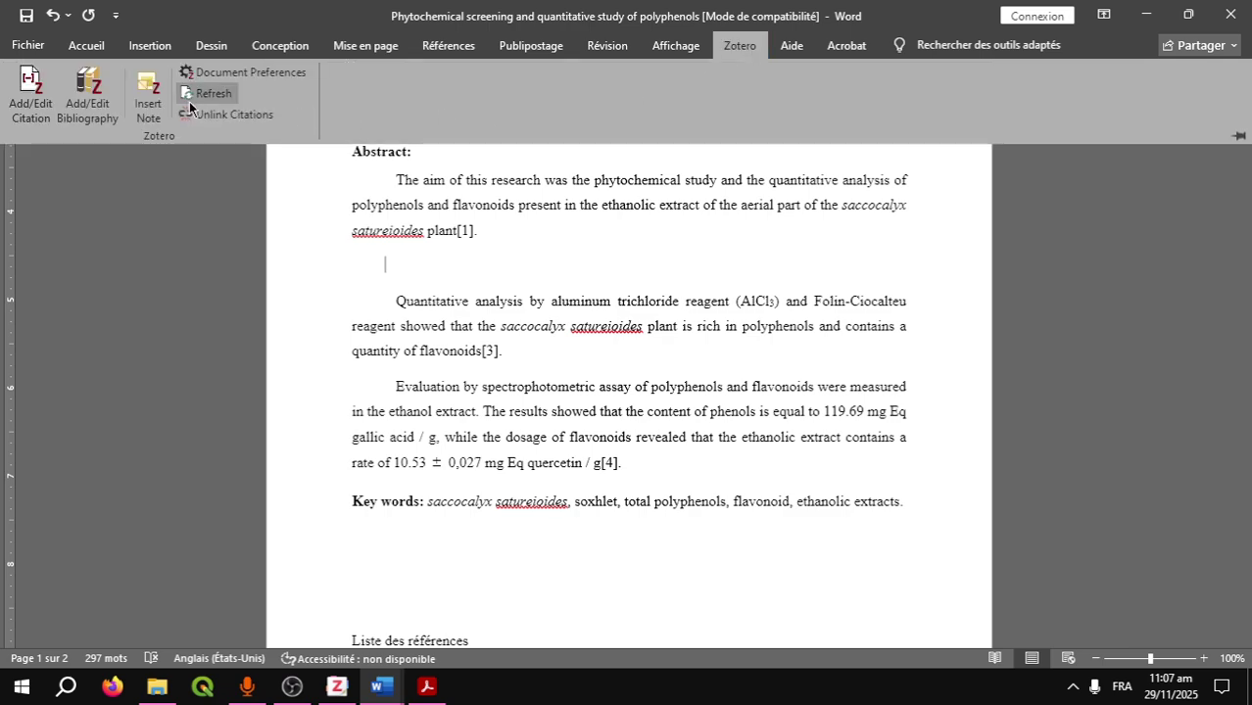
{"action": "left_click", "coordinate": [189, 100]}
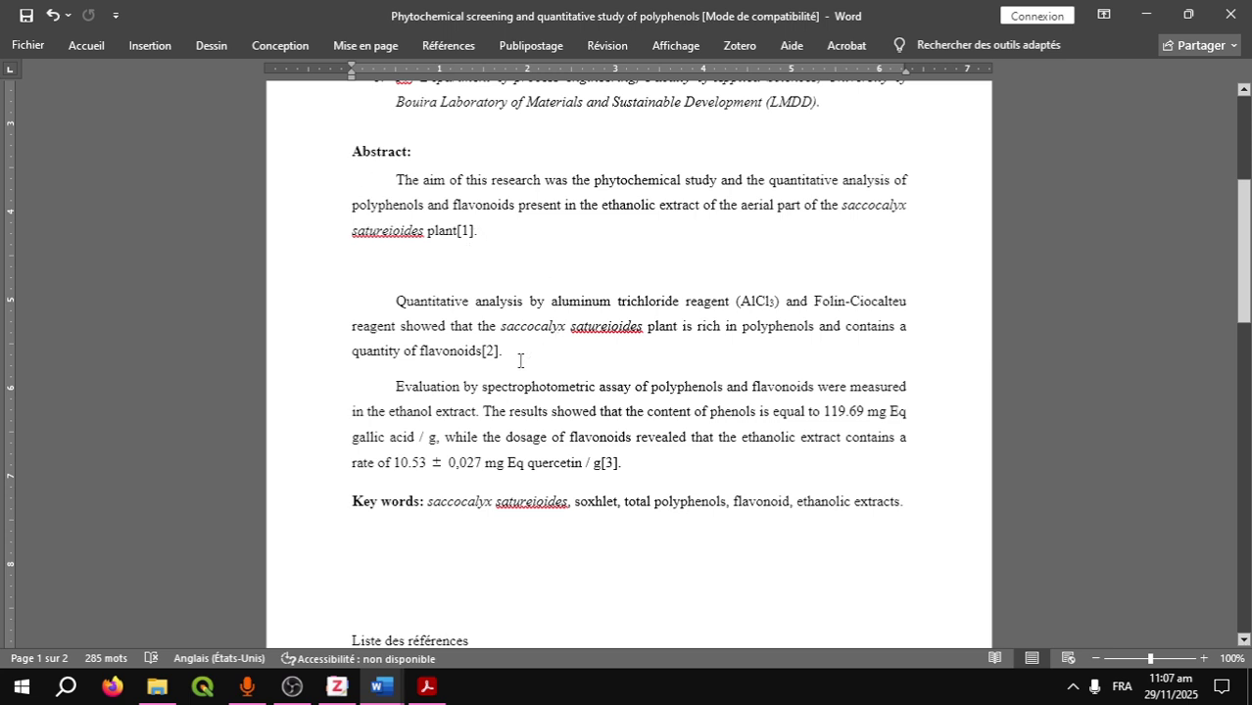
Insert blank lines above the "Liste des références" heading to move it and all reference entries onto the second page.
{"action": "scroll", "coordinate": [642, 446], "scroll_direction": "down", "scroll_amount": 6}
{"action": "scroll", "coordinate": [630, 427], "scroll_direction": "down", "scroll_amount": 2}
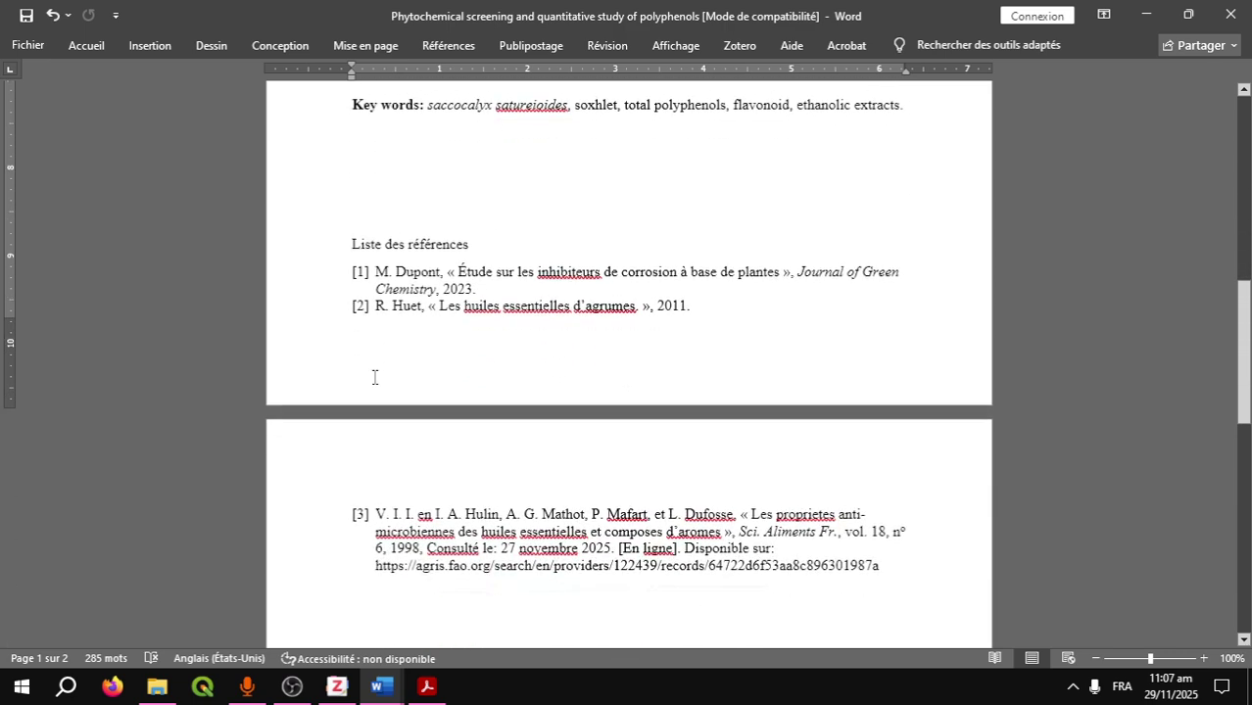
{"action": "key", "text": "Return"}
{"action": "key", "text": "Return"}
{"action": "key", "text": "Return"}
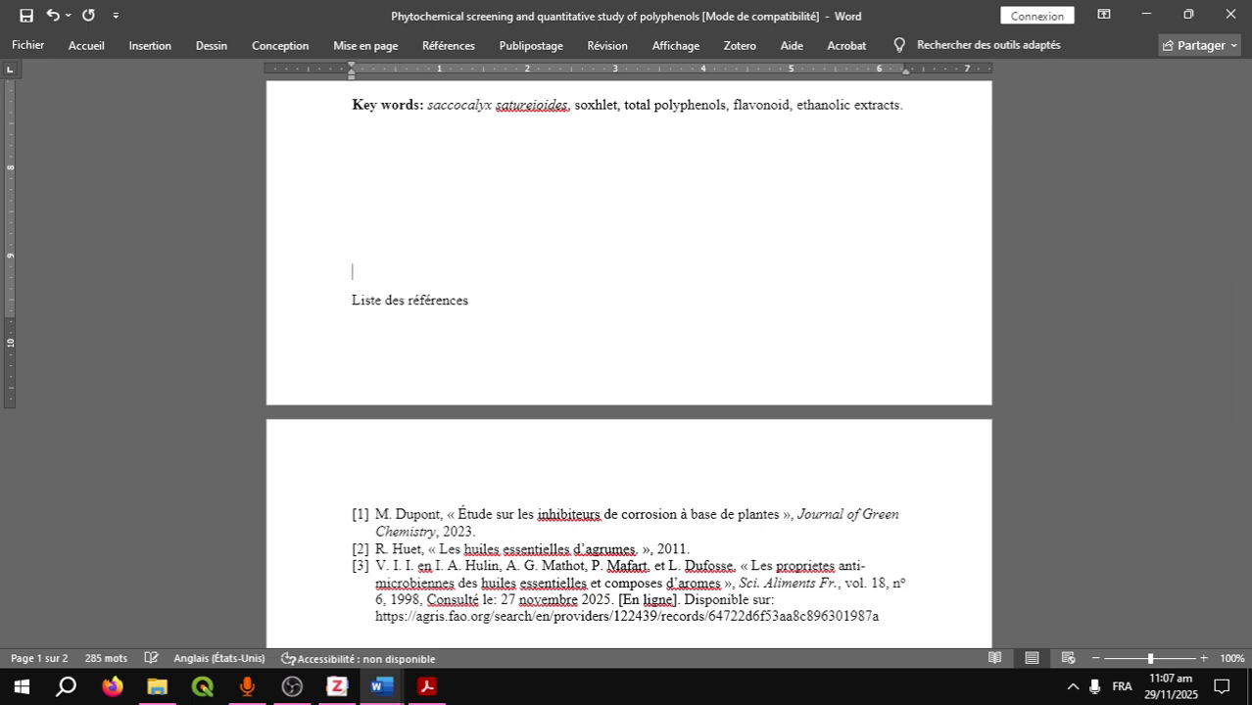
{"action": "scroll", "coordinate": [627, 362], "scroll_direction": "down", "scroll_amount": 4}
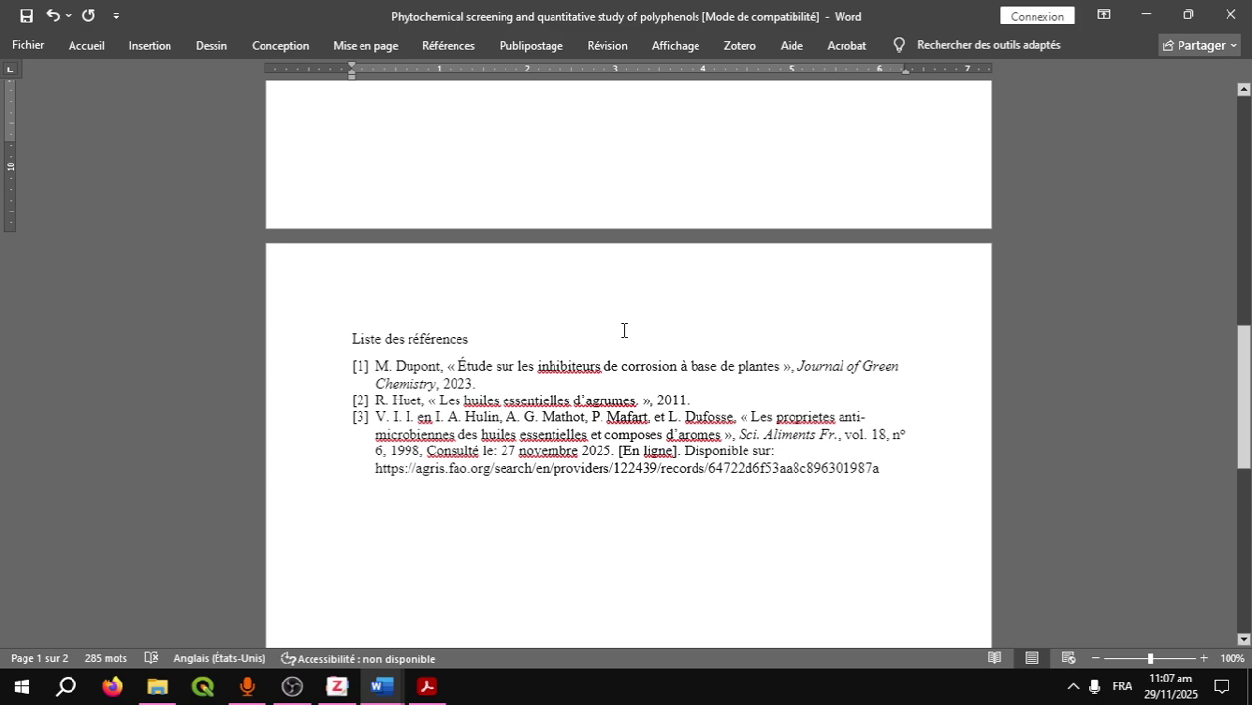
{"action": "scroll", "coordinate": [623, 330], "scroll_direction": "up", "scroll_amount": 15}
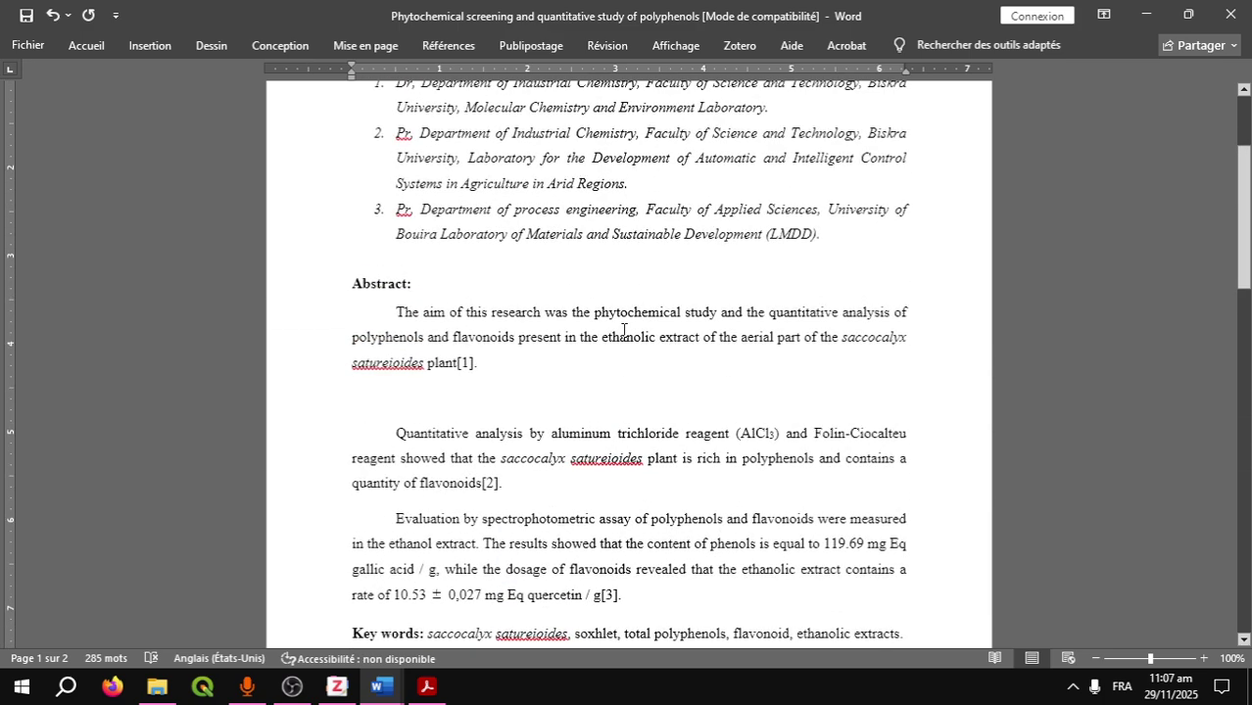